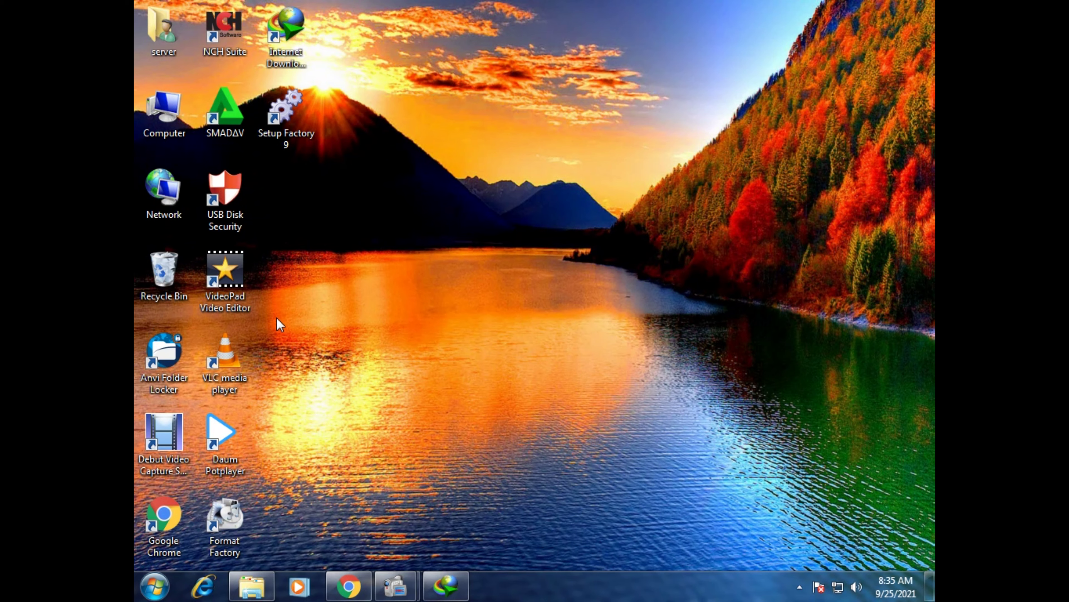
Step: Launch VideoPad Video Editor from the desktop and close the download-complete notice
{"action": "double_click", "coordinate": [231, 269]}
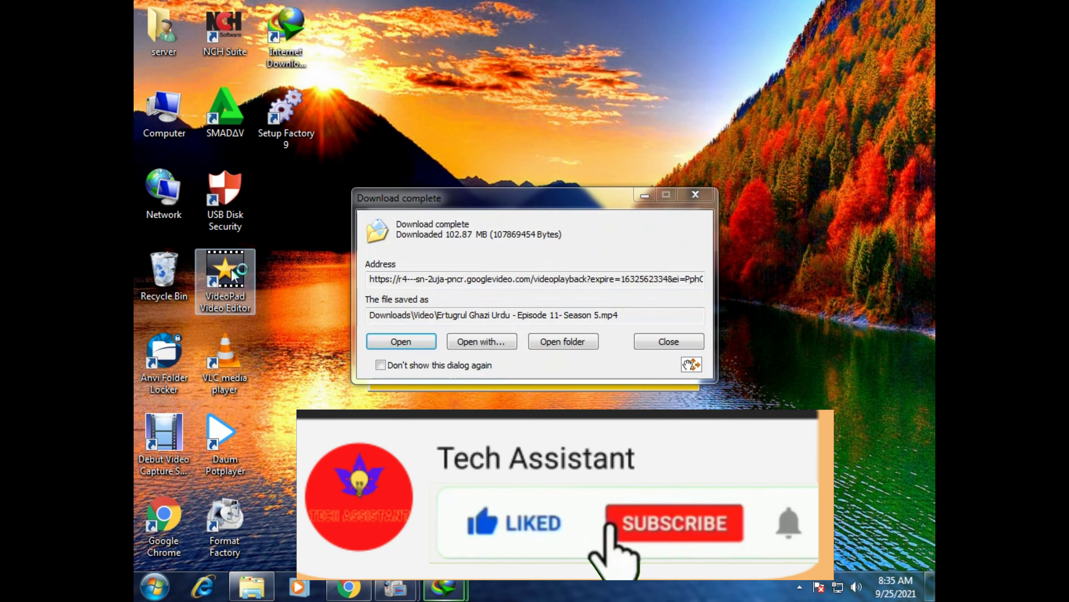
{"action": "left_click", "coordinate": [695, 194]}
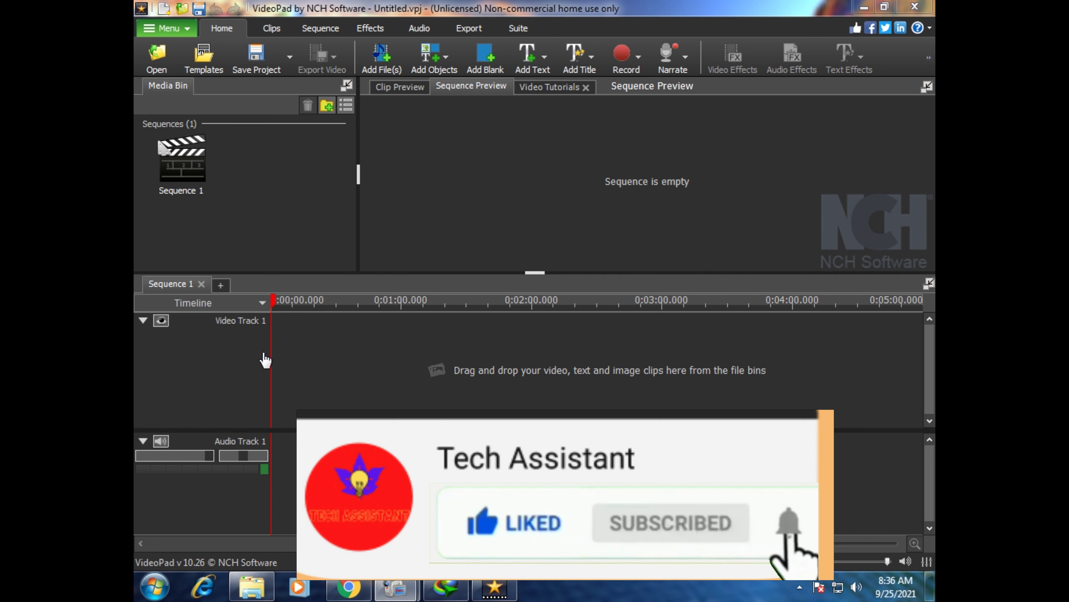
Step: Add three new empty sequences to the project alongside Sequence 1
{"action": "left_click", "coordinate": [220, 285]}
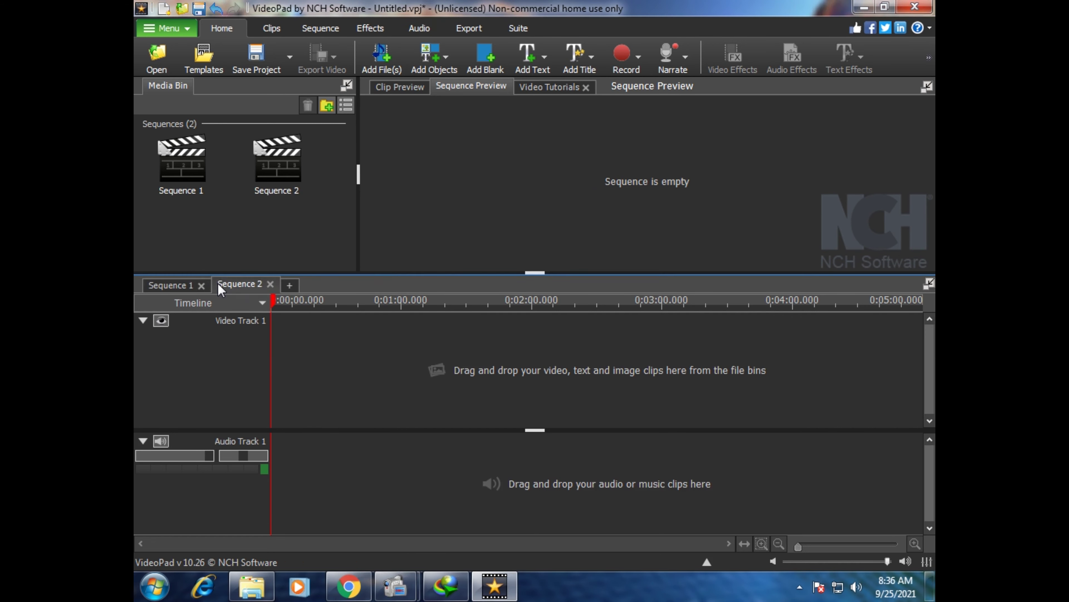
{"action": "left_click", "coordinate": [289, 286]}
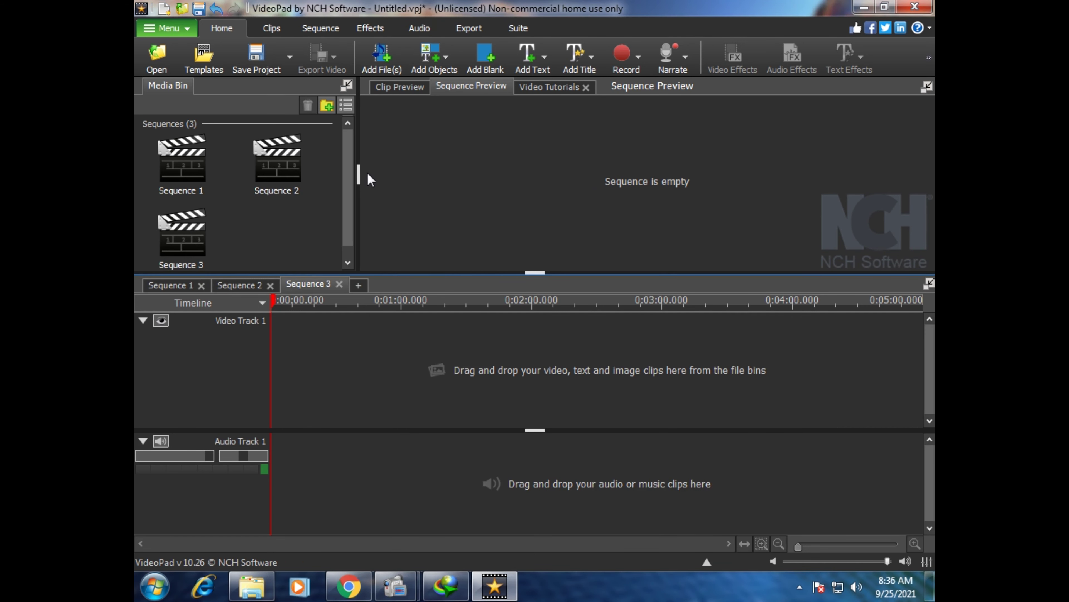
{"action": "left_click", "coordinate": [359, 285]}
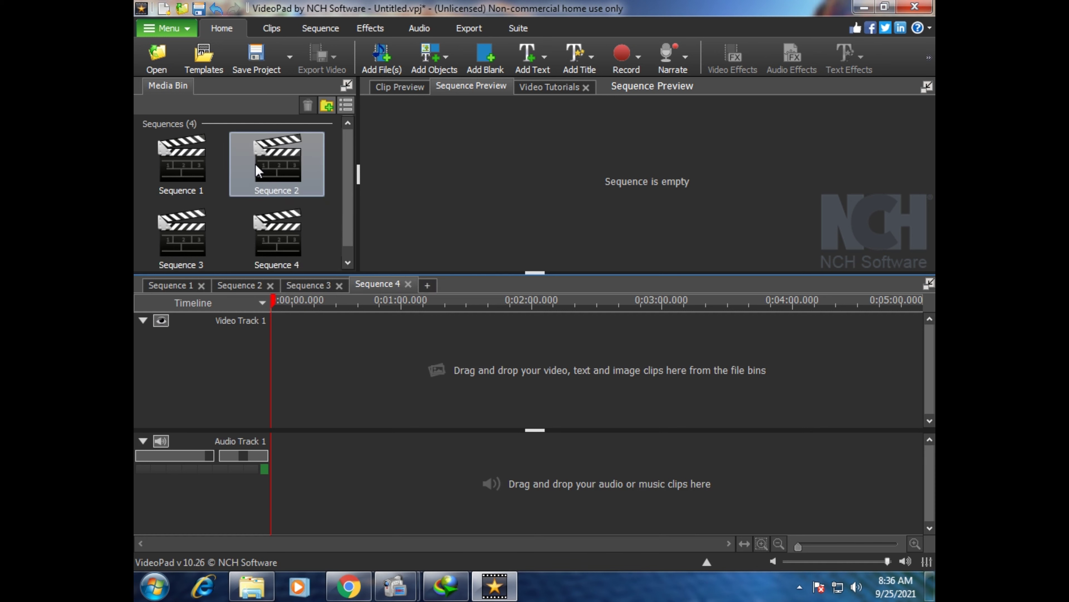
Step: Close Sequence 4, Sequence 3 and Sequence 2 so that only Sequence 1 is left in the project
{"action": "left_click", "coordinate": [408, 283]}
{"action": "left_click", "coordinate": [338, 286]}
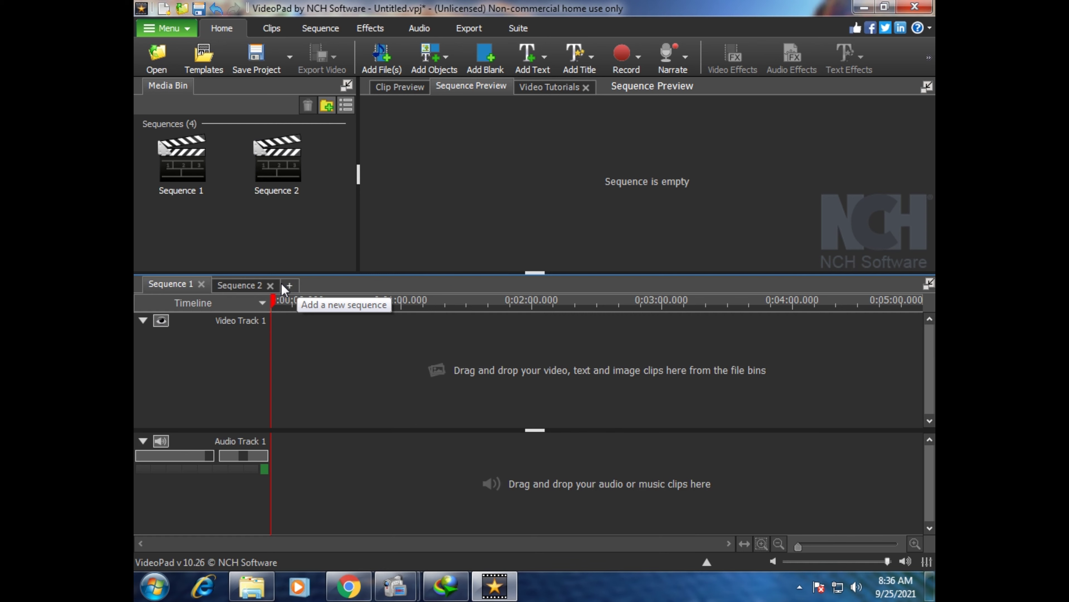
{"action": "left_click", "coordinate": [270, 286]}
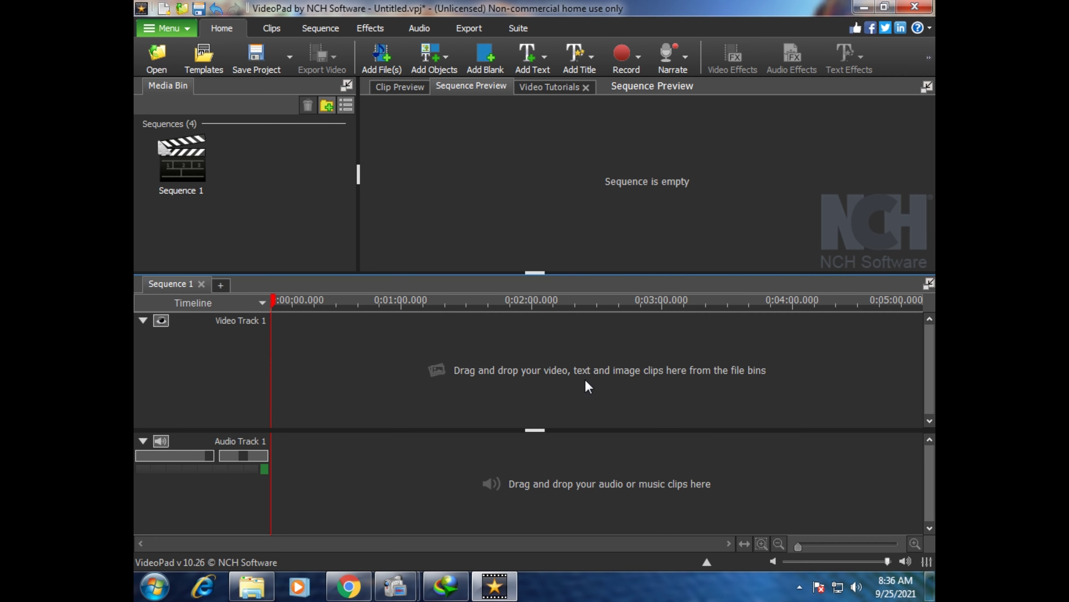
{"action": "left_click", "coordinate": [175, 170]}
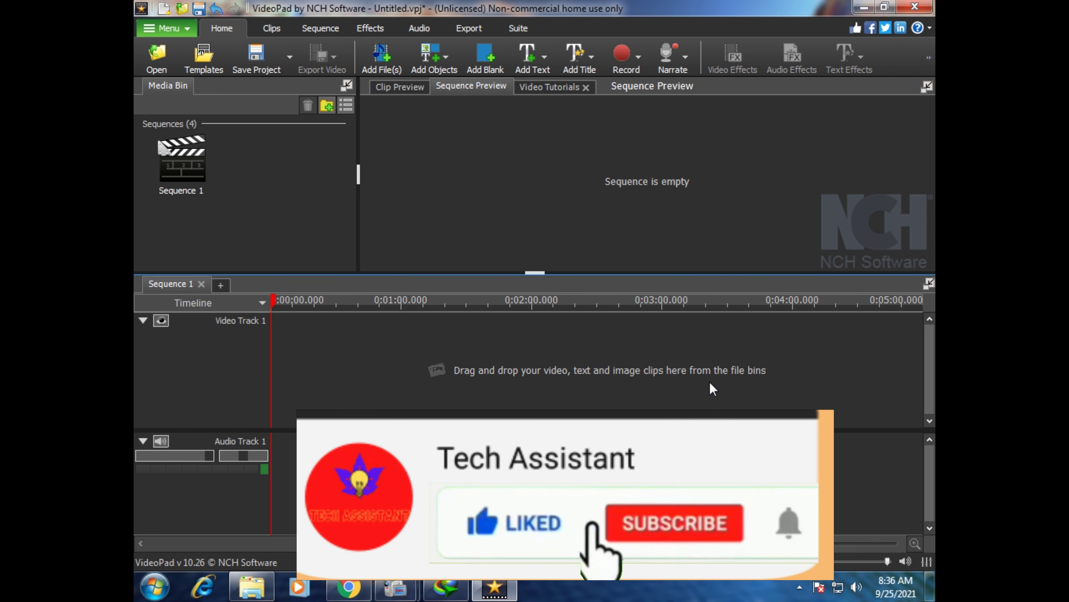
{"action": "left_click", "coordinate": [695, 195]}
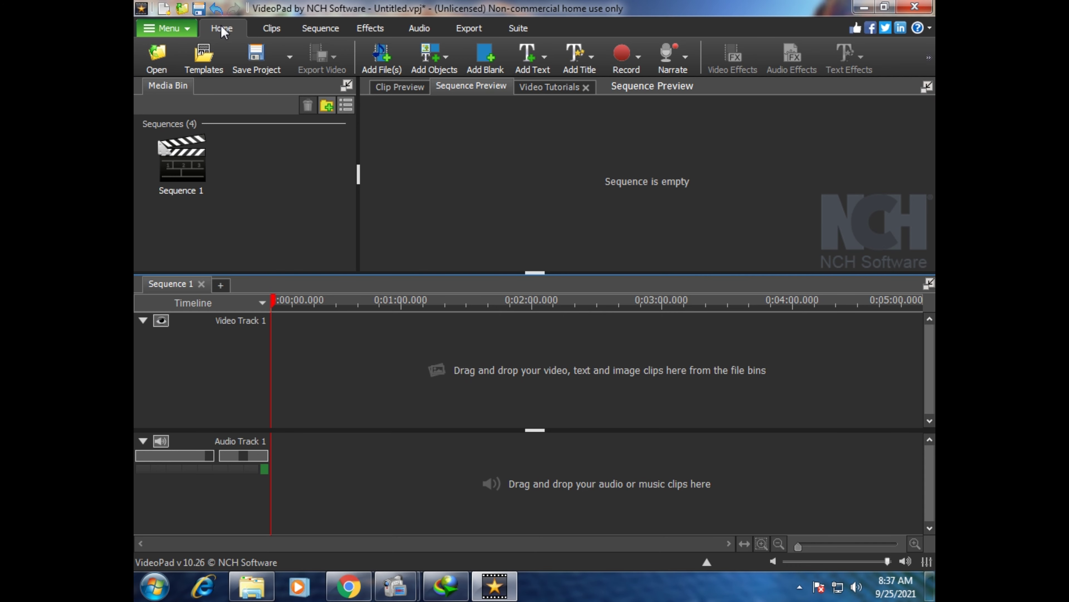
Step: Open the video FormatFactoryrecord20210923_134614 from the youtube folder on Local Disk (G:)
{"action": "left_click", "coordinate": [159, 57]}
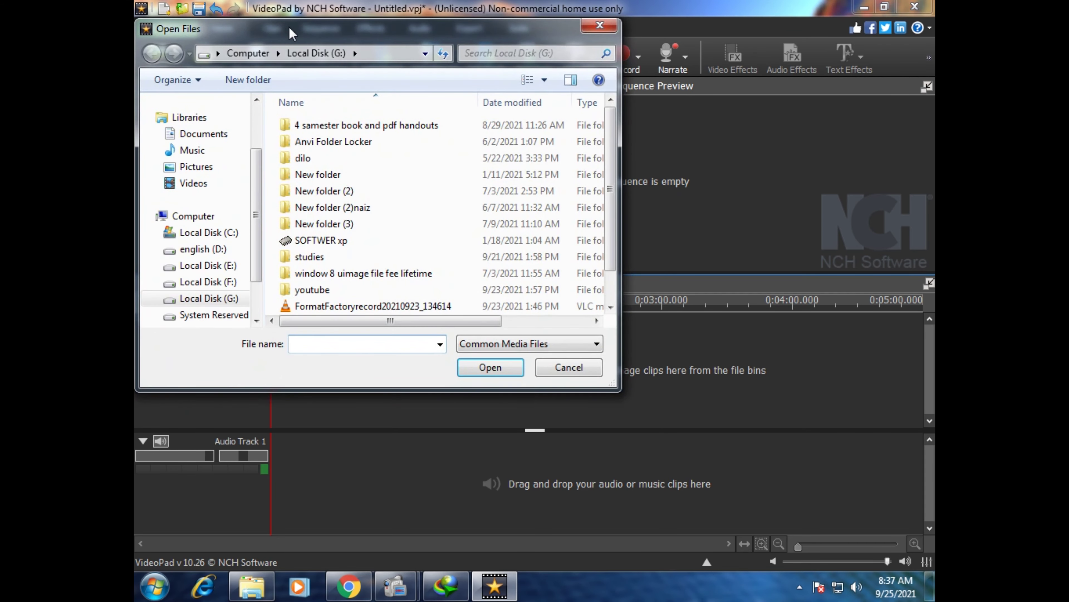
{"action": "double_click", "coordinate": [289, 27]}
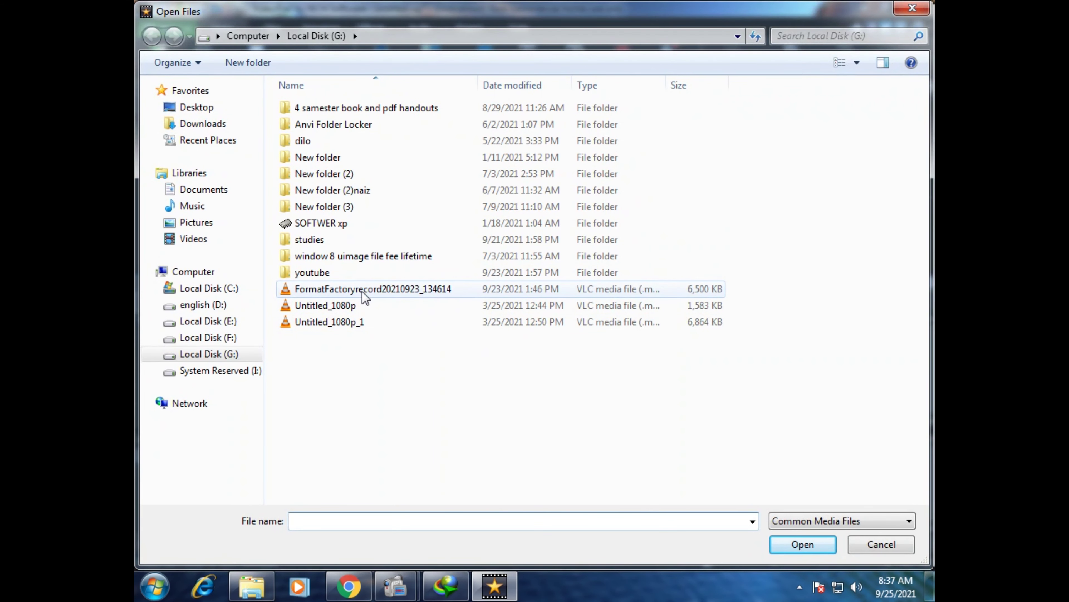
{"action": "double_click", "coordinate": [344, 278]}
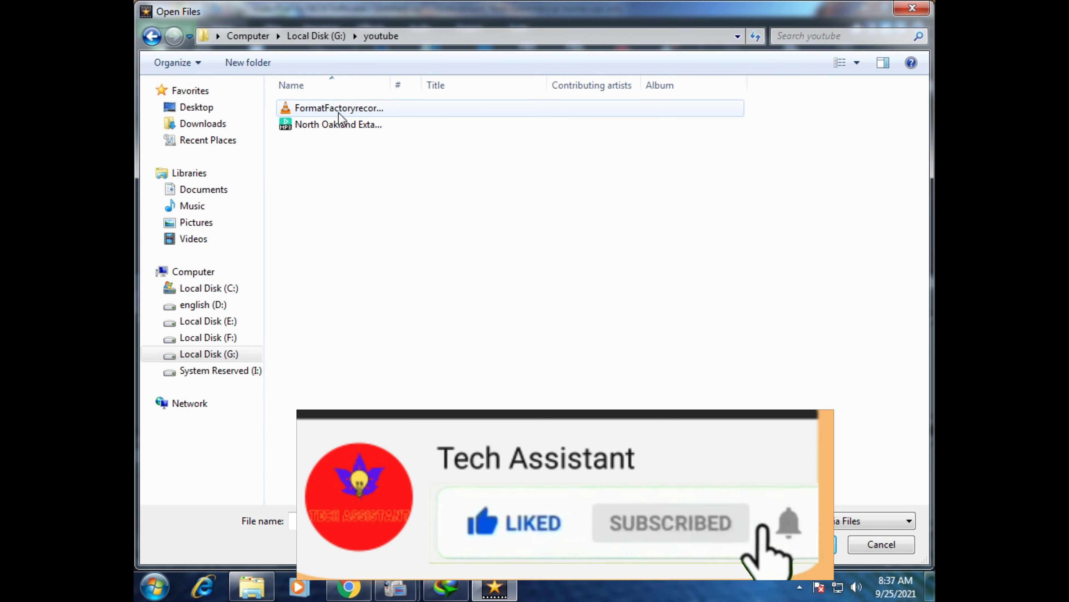
{"action": "left_click", "coordinate": [332, 112]}
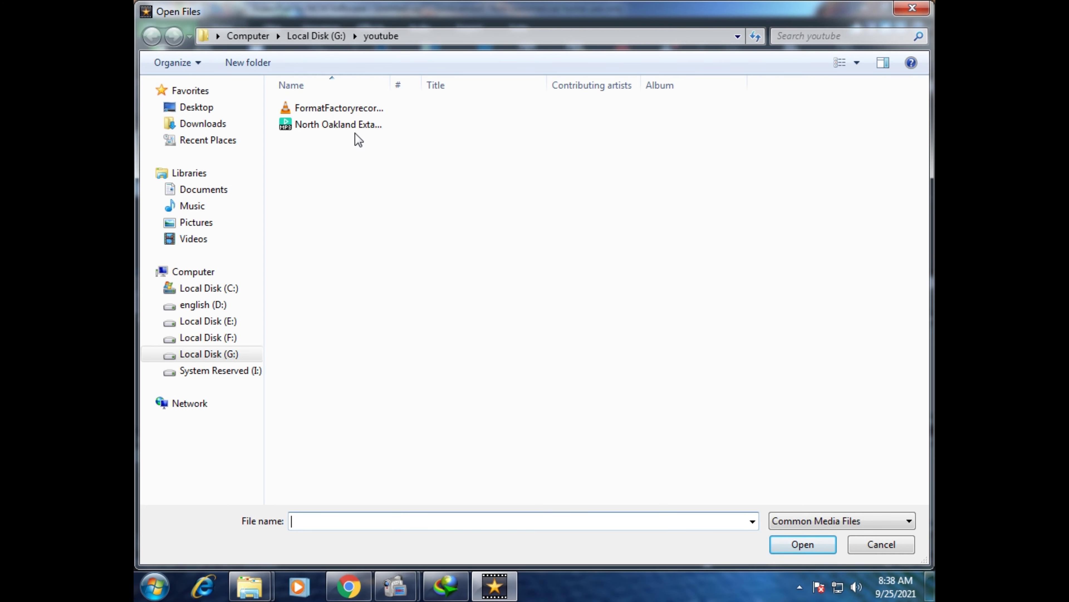
{"action": "left_click", "coordinate": [349, 112]}
{"action": "right_click", "coordinate": [349, 113]}
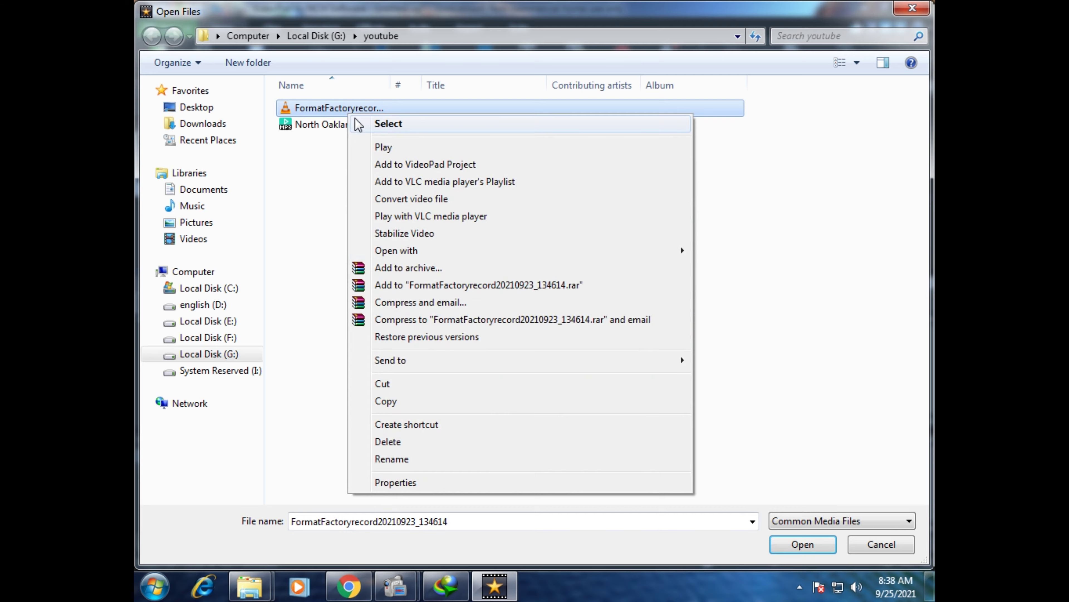
{"action": "left_click", "coordinate": [359, 122]}
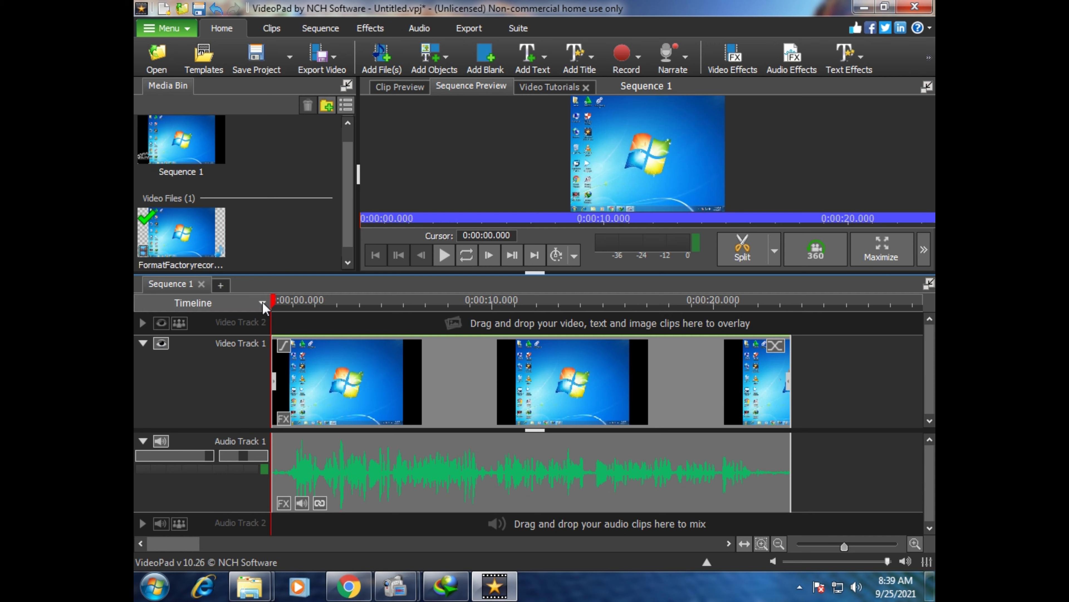
Step: Play the clip preview and scrub through the sequence timeline to about 0:00:07.188
{"action": "left_click", "coordinate": [389, 87]}
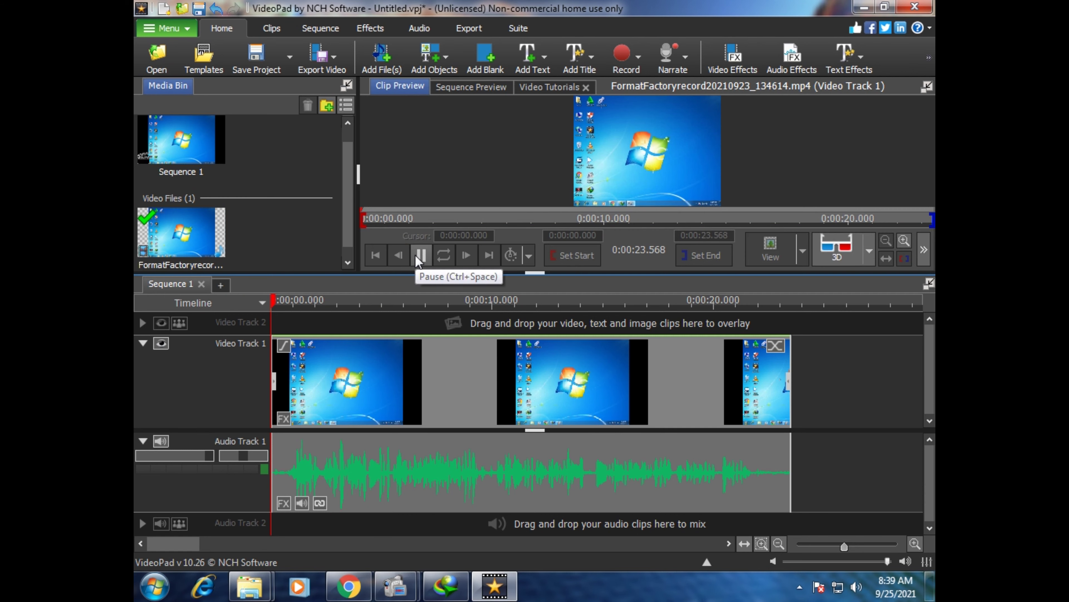
{"action": "left_click", "coordinate": [299, 300]}
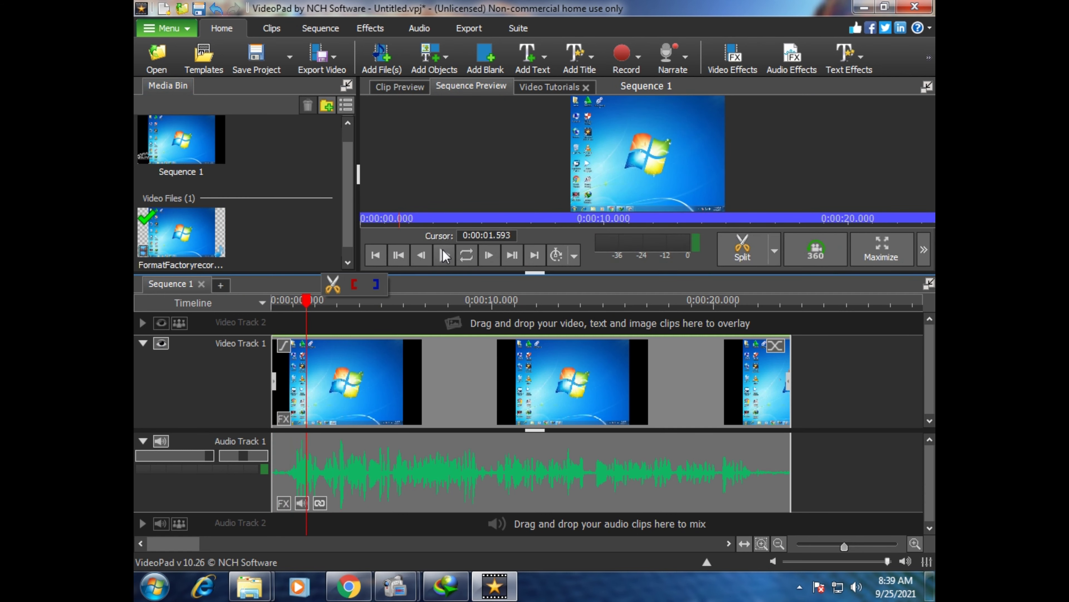
{"action": "left_click", "coordinate": [358, 302]}
{"action": "left_click_drag", "start_coordinate": [358, 310], "coordinate": [422, 317]}
{"action": "left_click", "coordinate": [454, 317]}
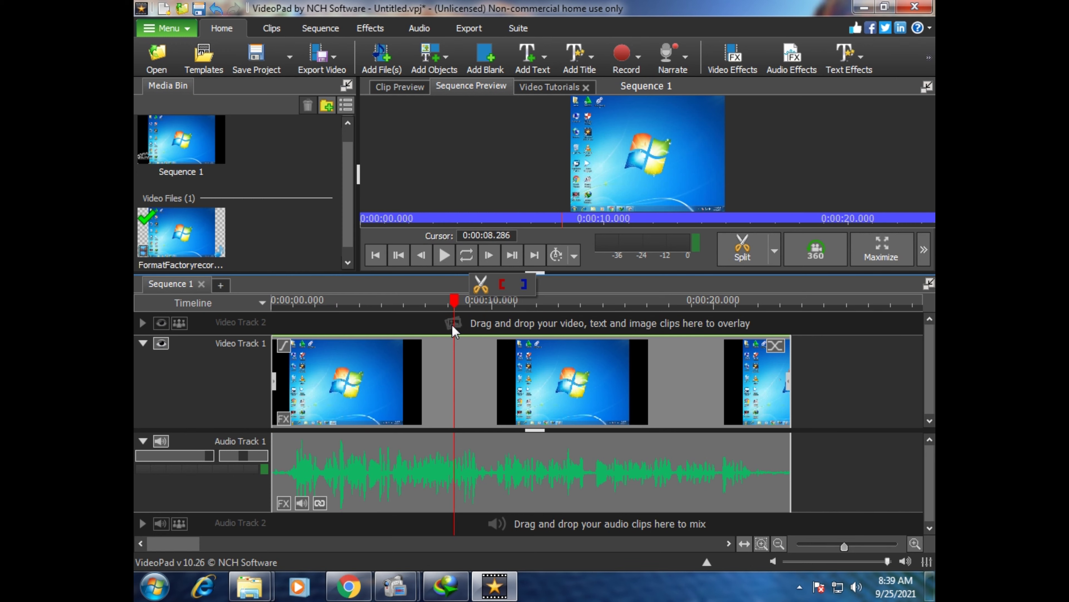
{"action": "left_click_drag", "start_coordinate": [455, 304], "coordinate": [430, 316]}
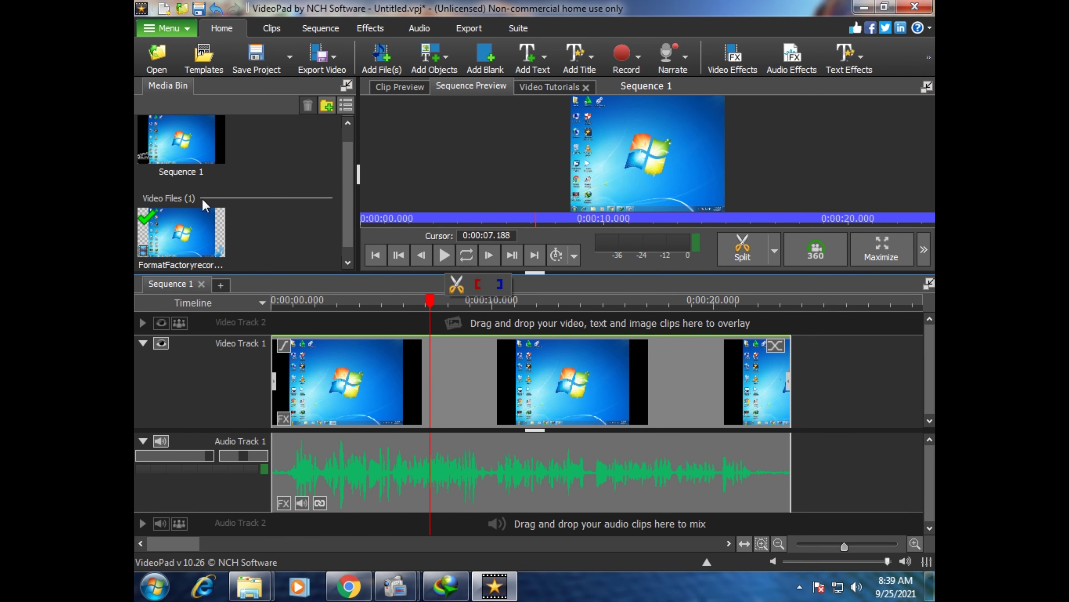
Step: Shrink the editor window and add FormatFactoryrecord20210923_134614 to the media bin from G:\youtube in Windows Explorer
{"action": "left_click", "coordinate": [883, 6]}
{"action": "left_click_drag", "start_coordinate": [716, 73], "coordinate": [696, 61]}
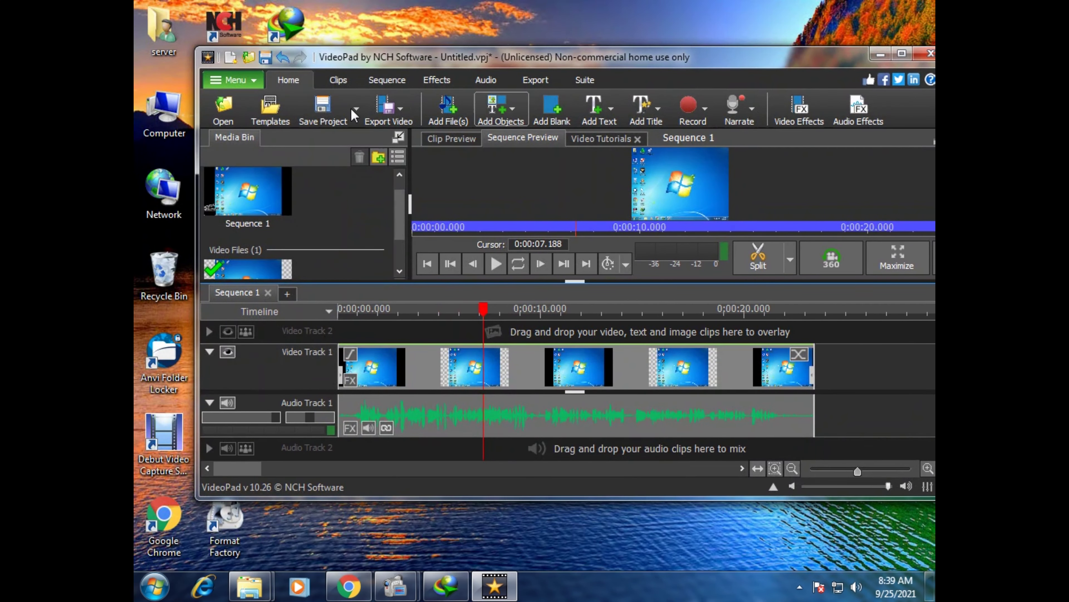
{"action": "double_click", "coordinate": [144, 133]}
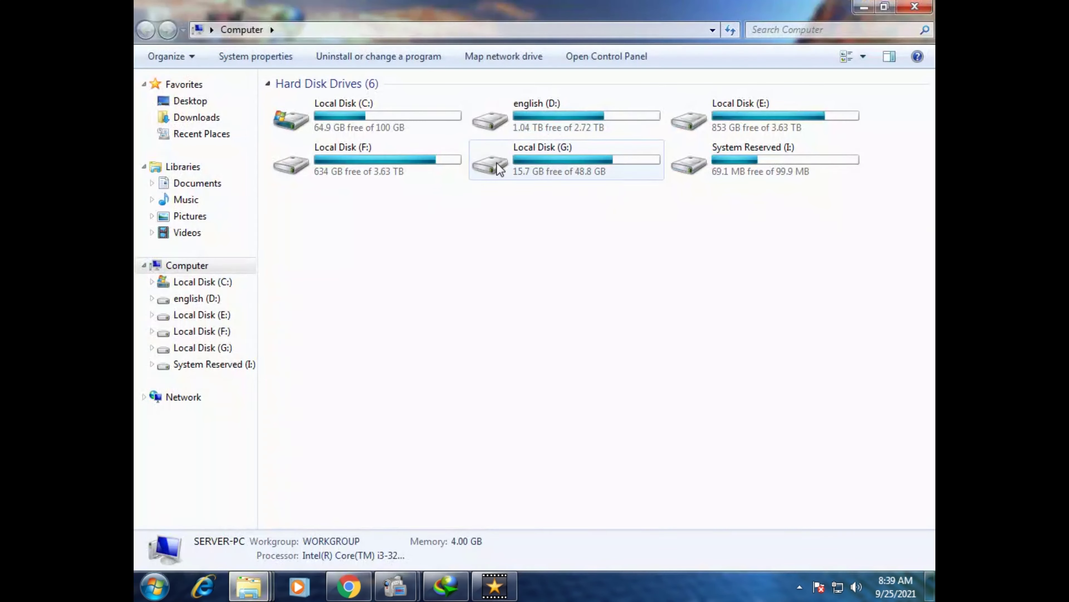
{"action": "double_click", "coordinate": [559, 171]}
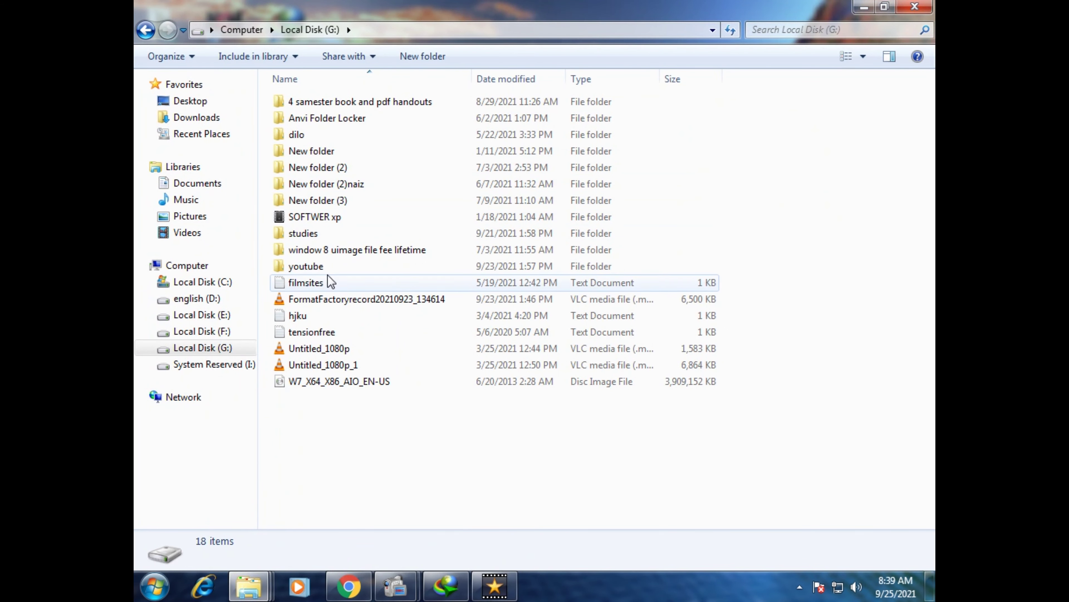
{"action": "double_click", "coordinate": [320, 265]}
{"action": "left_click", "coordinate": [329, 106]}
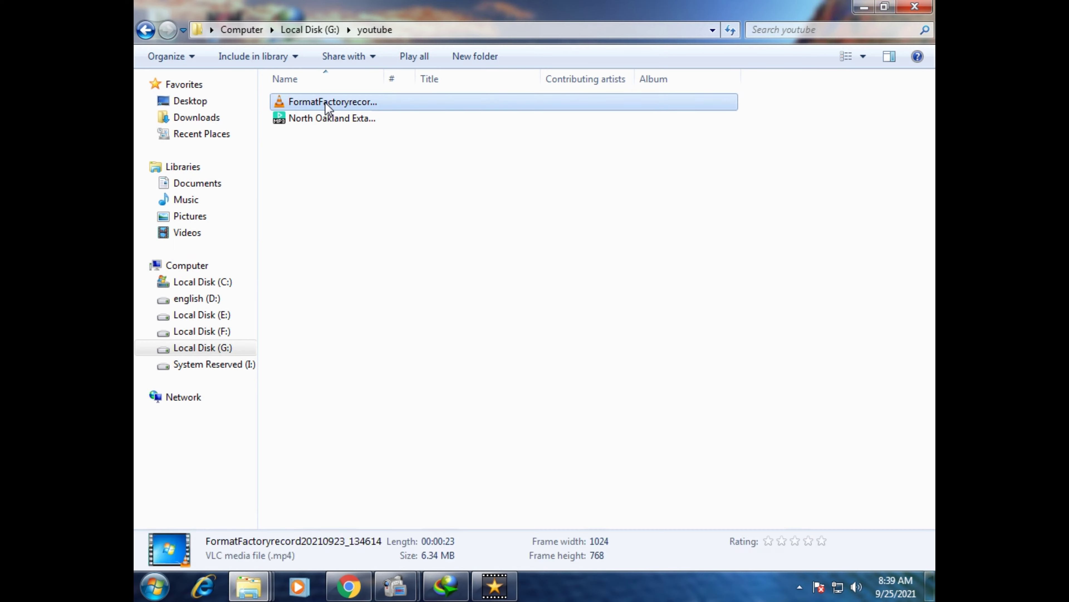
{"action": "left_click_drag", "start_coordinate": [328, 106], "coordinate": [343, 253]}
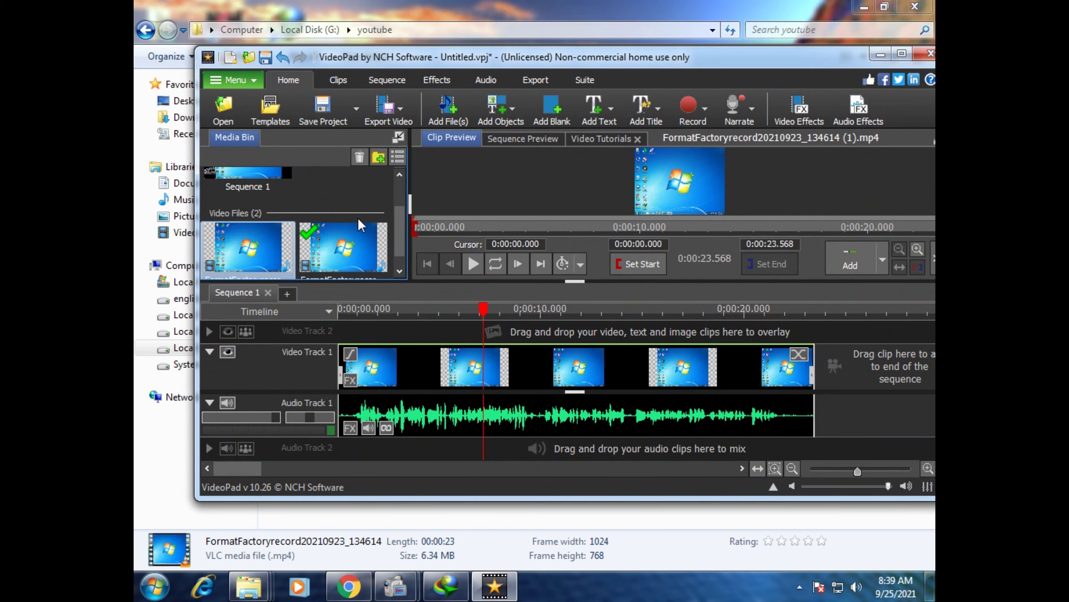
Step: Open the add-files dialog, cancel it without choosing a file, and maximize the editor window with its Home commands shown
{"action": "left_click", "coordinate": [449, 112]}
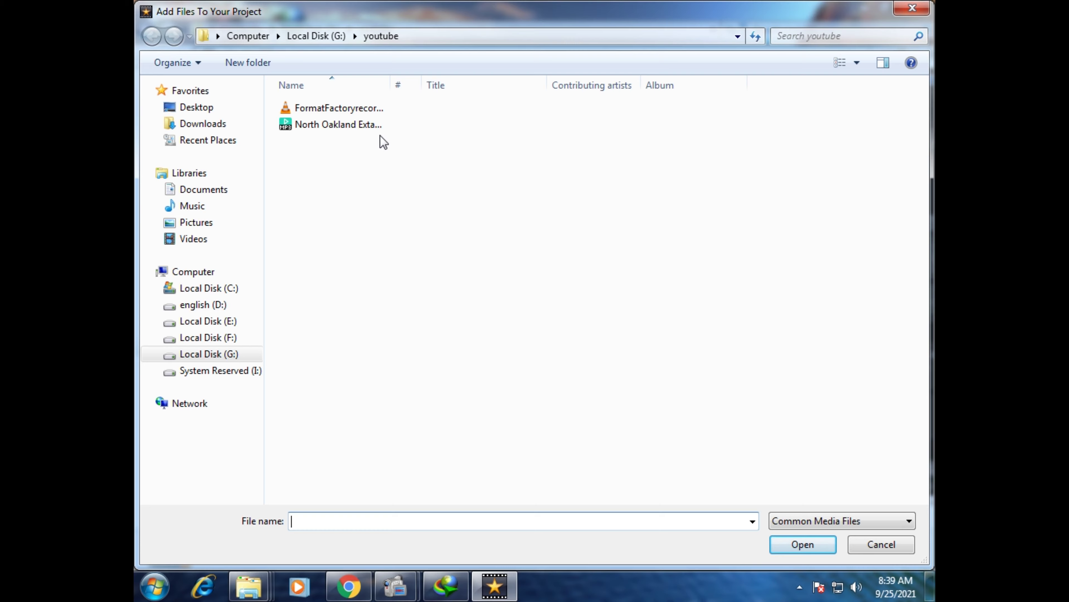
{"action": "left_click", "coordinate": [913, 7]}
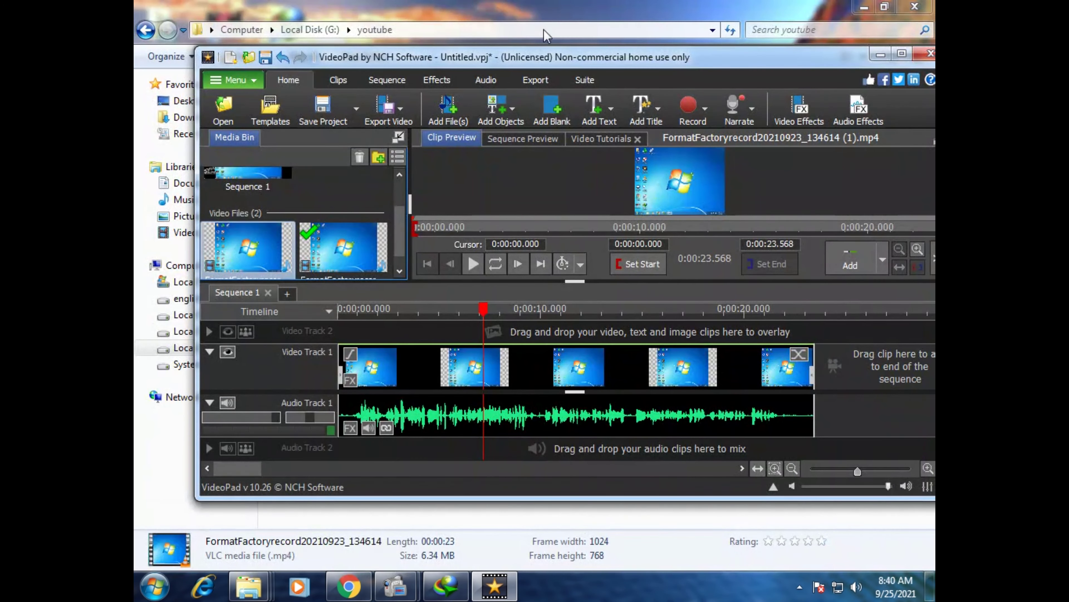
{"action": "left_click", "coordinate": [601, 80]}
{"action": "double_click", "coordinate": [615, 64]}
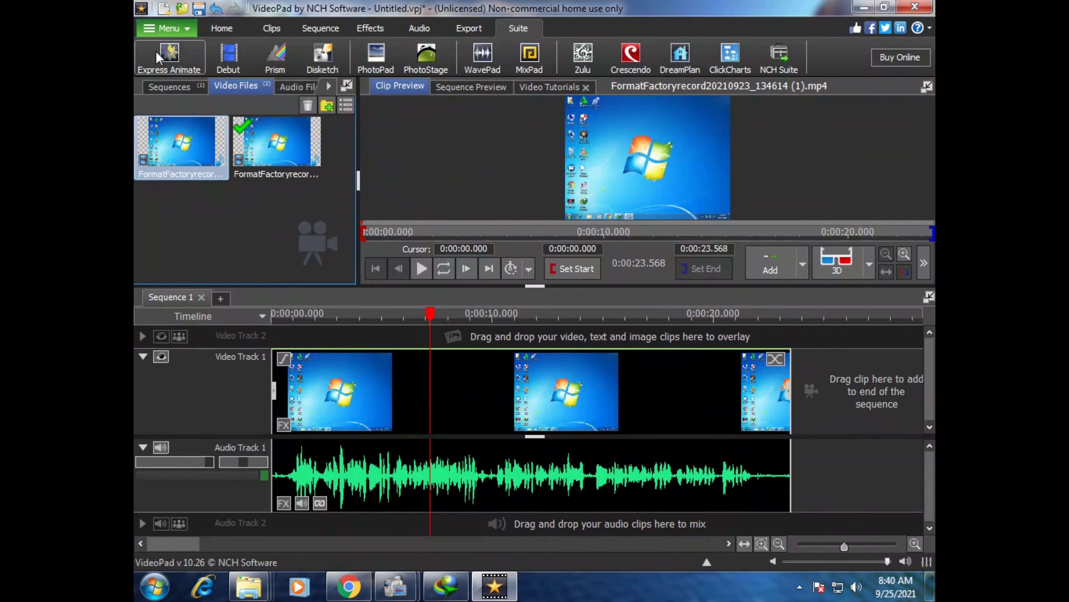
{"action": "left_click", "coordinate": [222, 28]}
Step: Shift the Video Track 1 clip about one second later, return it to the timeline start, and set the playhead to 0:00:00.212
{"action": "left_click_drag", "start_coordinate": [429, 314], "coordinate": [294, 334]}
{"action": "left_click_drag", "start_coordinate": [371, 381], "coordinate": [392, 382]}
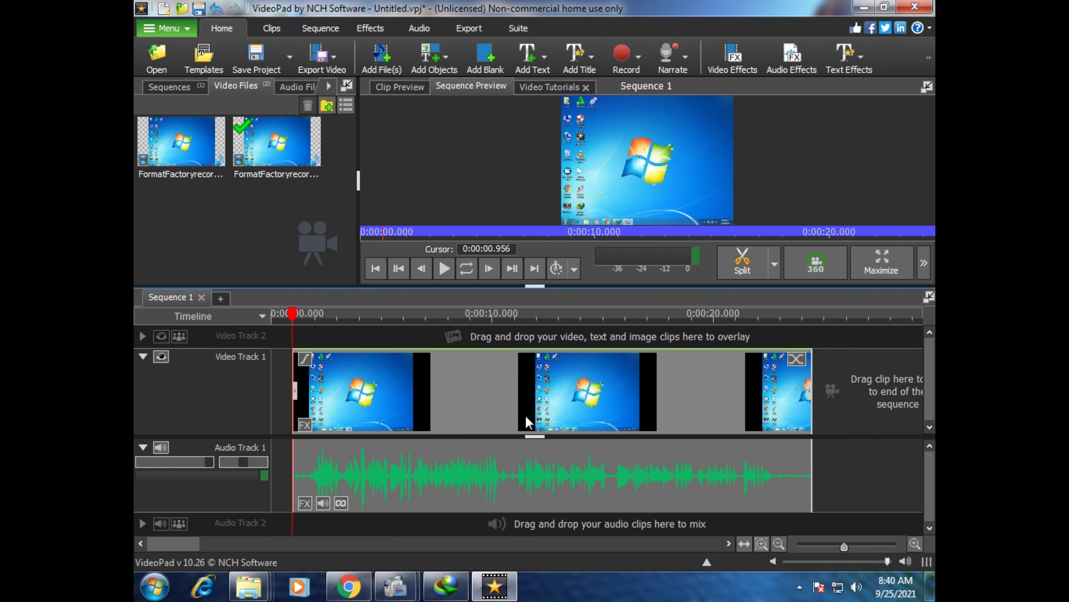
{"action": "left_click_drag", "start_coordinate": [449, 400], "coordinate": [435, 402]}
{"action": "left_click", "coordinate": [291, 316]}
{"action": "left_click_drag", "start_coordinate": [304, 318], "coordinate": [277, 316]}
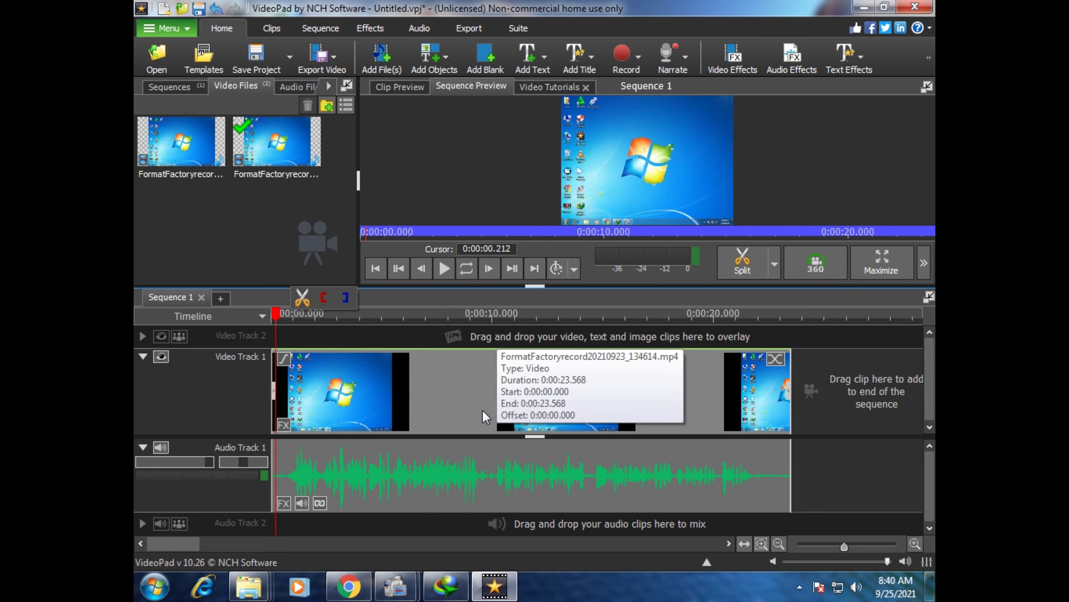
Step: Unlink the Video Track 1 clip from its audio and ripple-delete the original sound from Audio Track 1
{"action": "right_click", "coordinate": [482, 411]}
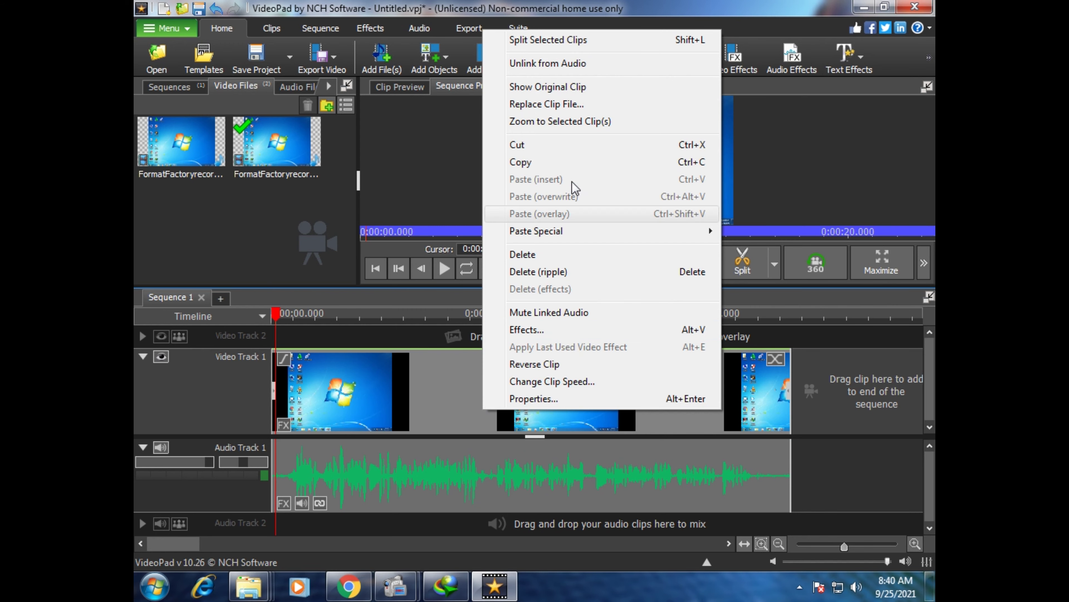
{"action": "left_click", "coordinate": [560, 75]}
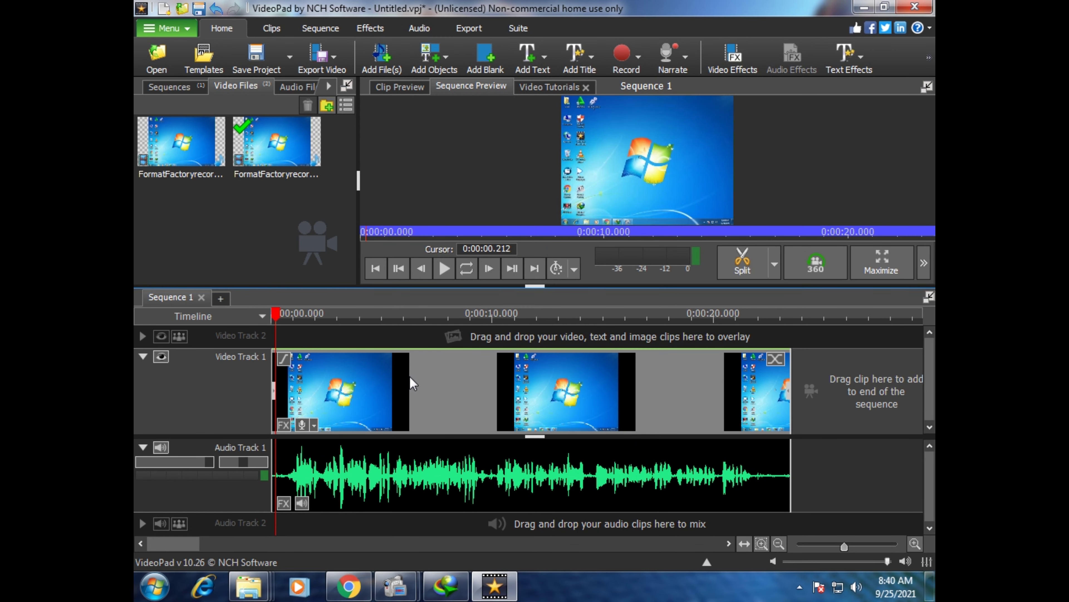
{"action": "left_click_drag", "start_coordinate": [436, 491], "coordinate": [469, 478]}
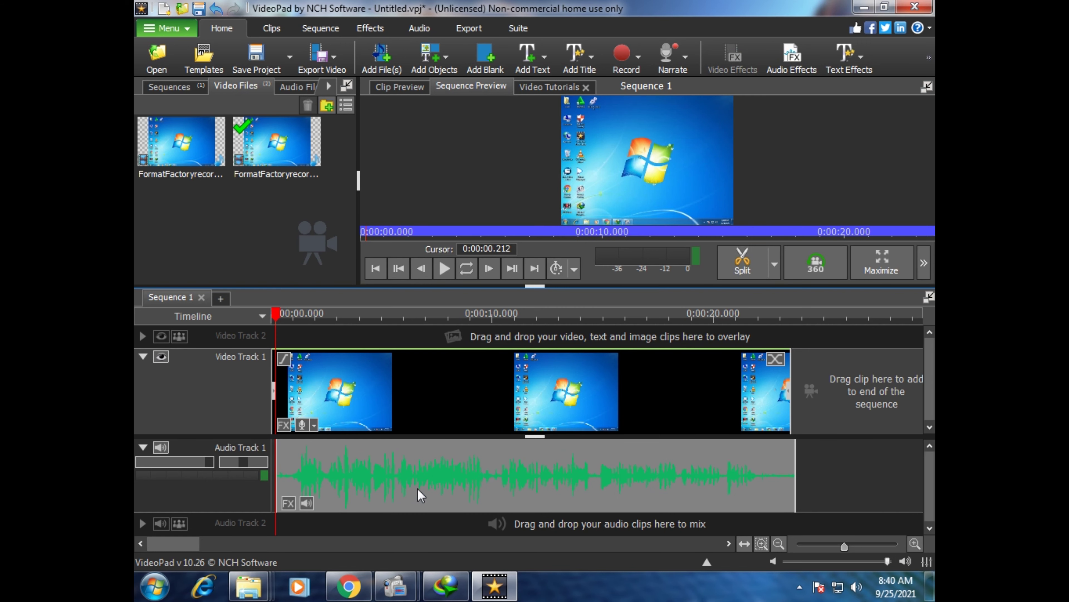
{"action": "right_click", "coordinate": [435, 490]}
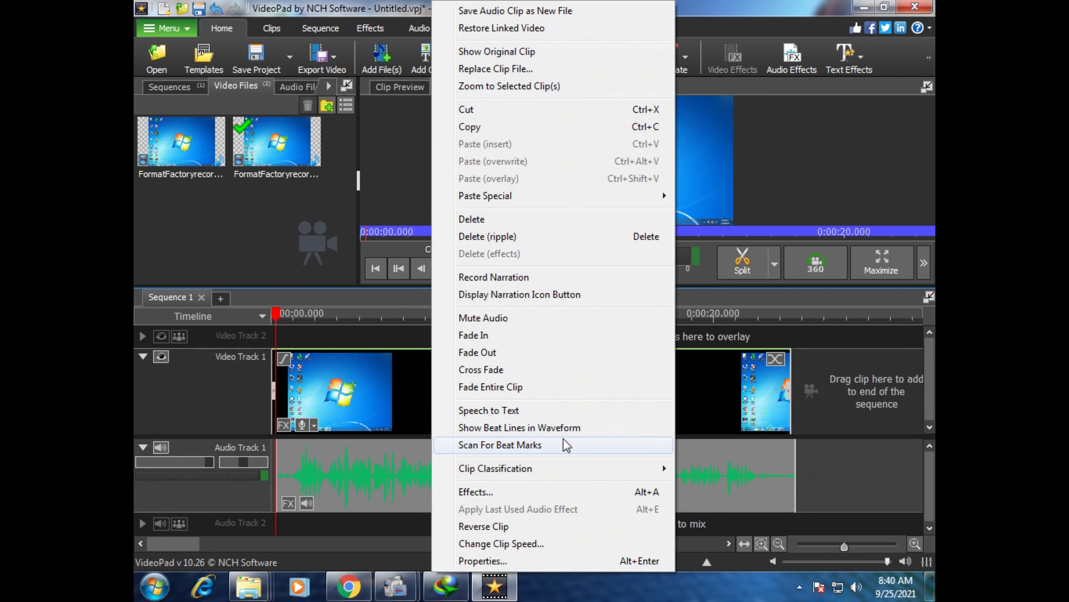
{"action": "left_click", "coordinate": [490, 240]}
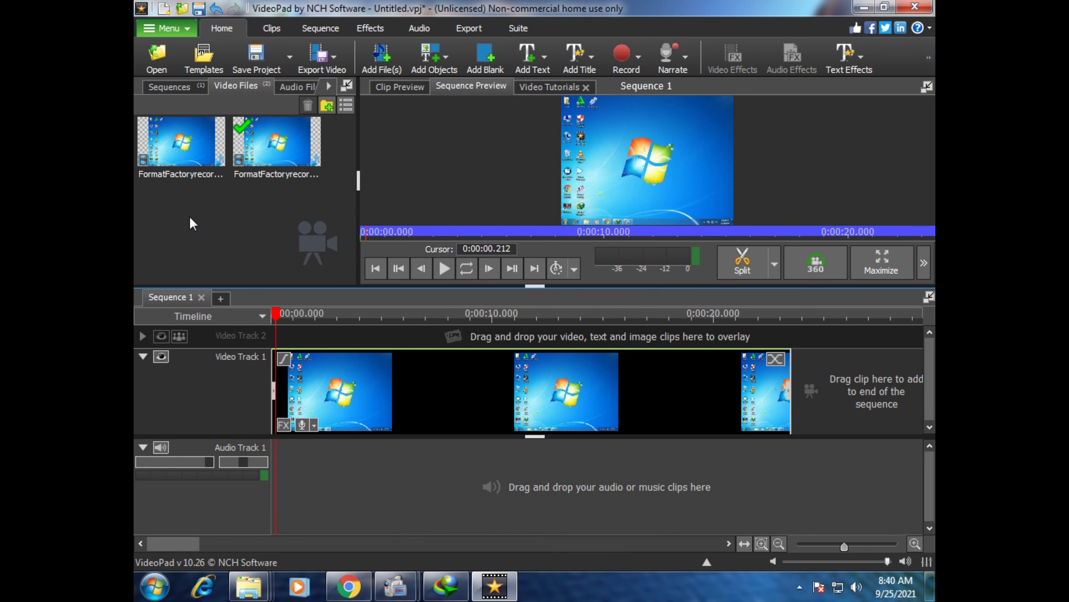
Step: Import the music file North Oakland Extasy - Squadda B.mp3 into the project's audio files
{"action": "left_click", "coordinate": [381, 56]}
{"action": "right_click", "coordinate": [337, 136]}
{"action": "left_click", "coordinate": [348, 141]}
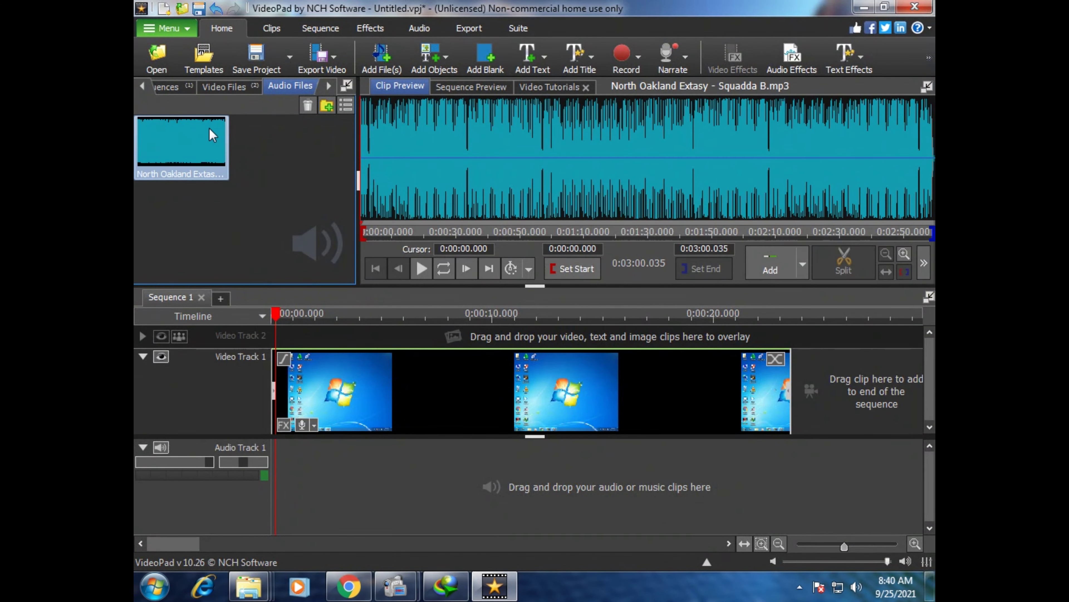
Step: Place the North Oakland Extasy music clip from the audio files on Audio Track 1, starting at the timeline start
{"action": "left_click", "coordinate": [144, 87]}
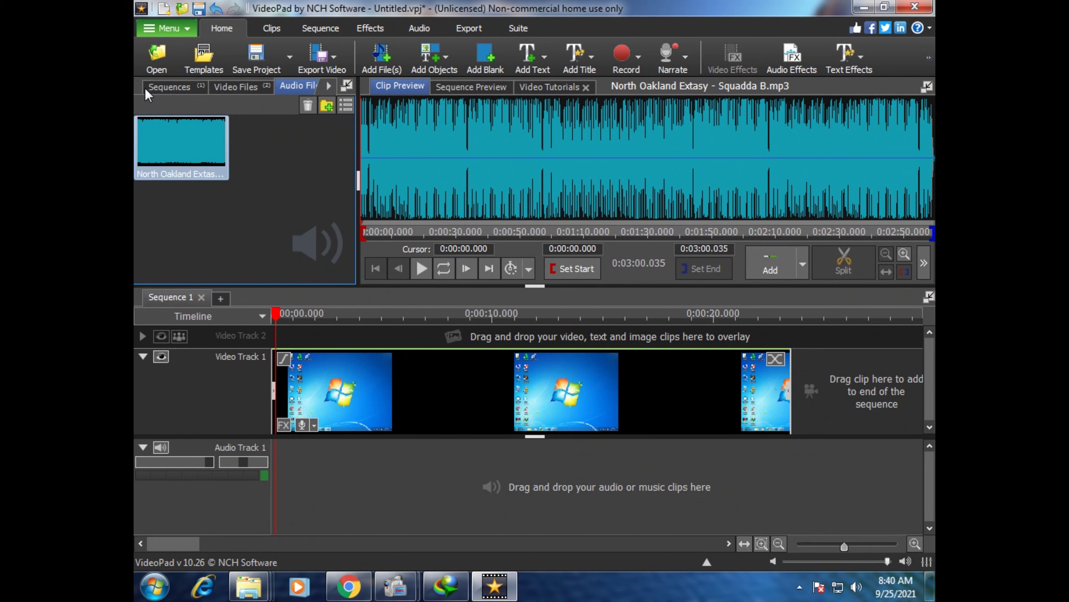
{"action": "left_click", "coordinate": [224, 88]}
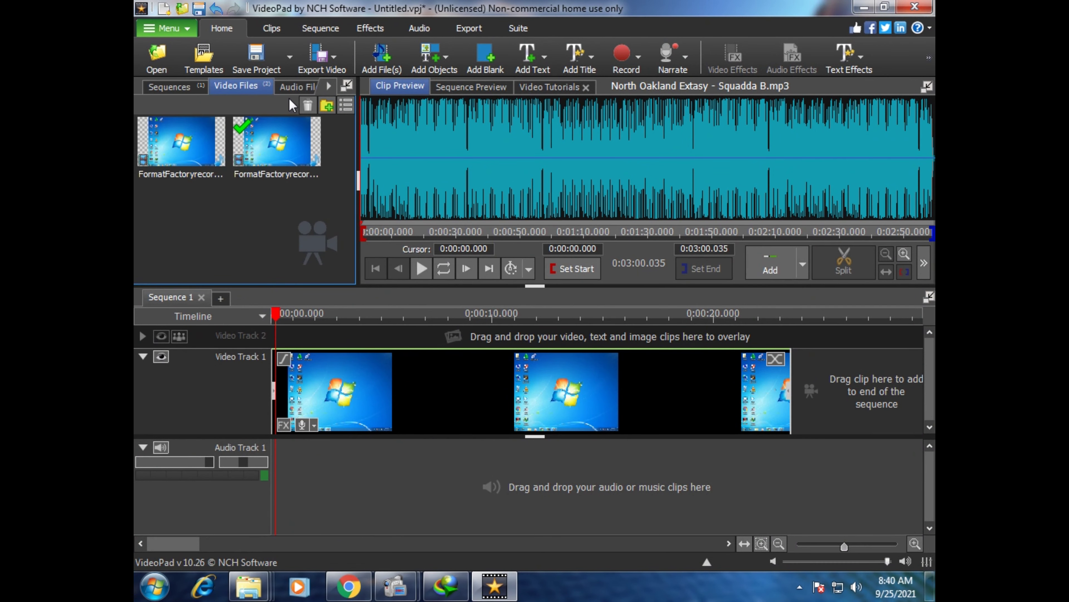
{"action": "left_click", "coordinate": [293, 87]}
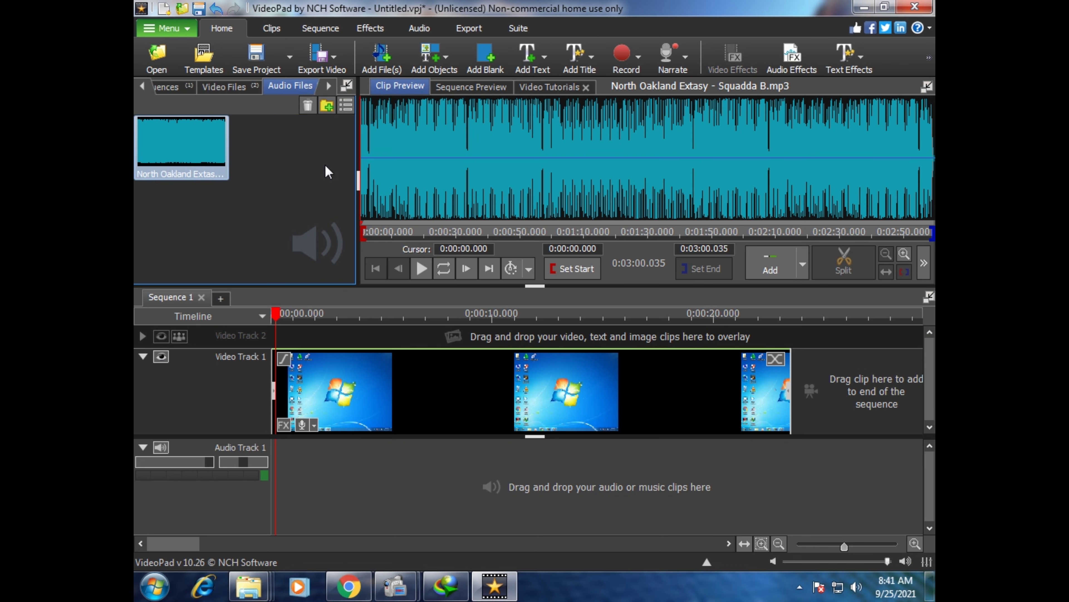
{"action": "left_click_drag", "start_coordinate": [188, 156], "coordinate": [288, 479]}
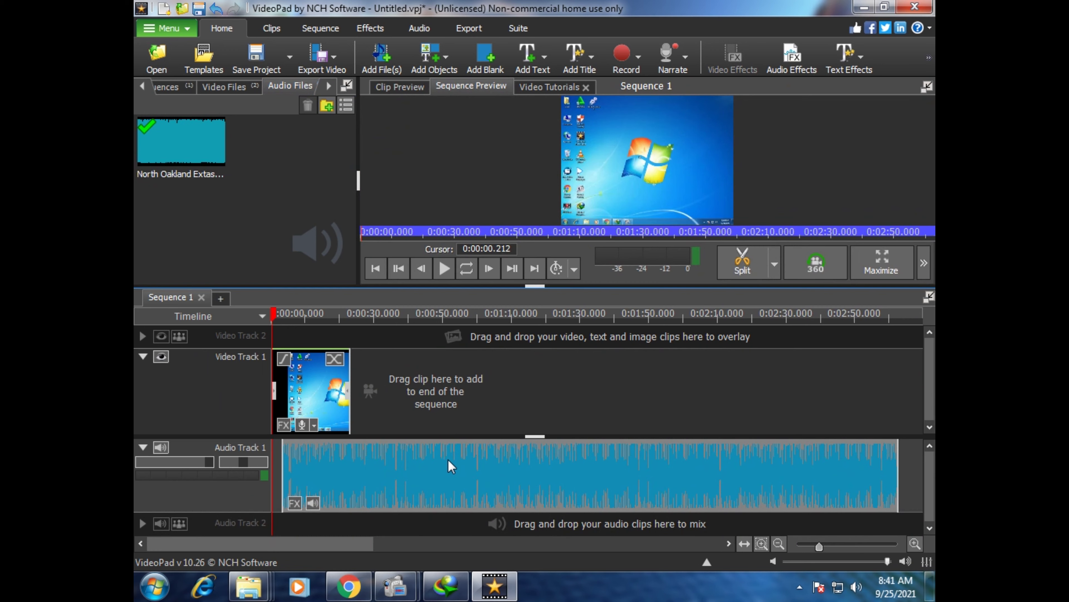
{"action": "left_click_drag", "start_coordinate": [451, 466], "coordinate": [442, 466]}
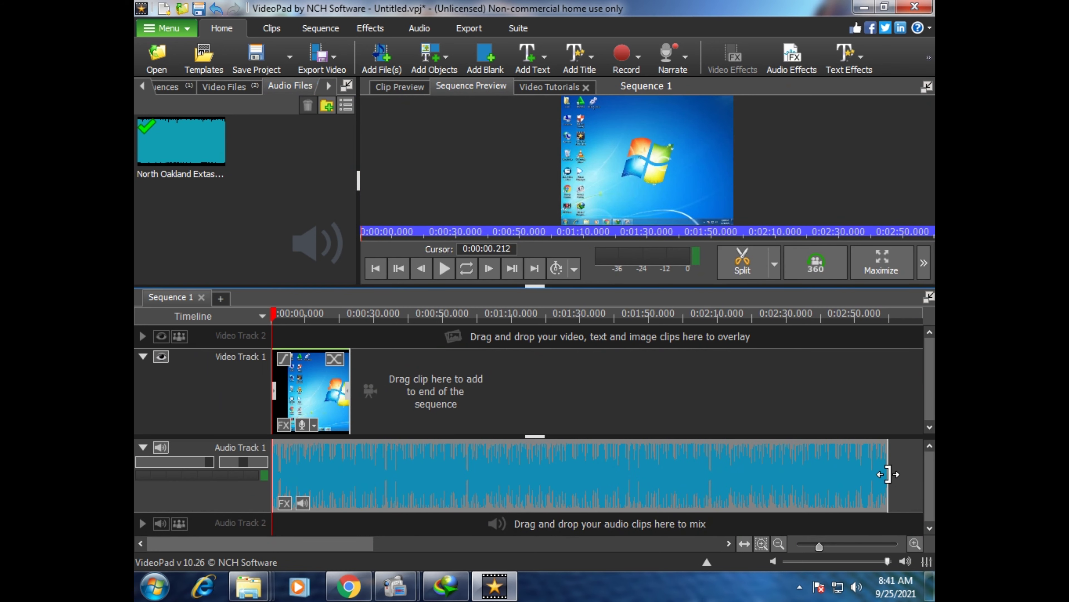
Step: Trim the music clip's end to match the end of the Video Track 1 clip and briefly play the sequence
{"action": "left_click_drag", "start_coordinate": [886, 474], "coordinate": [349, 475]}
{"action": "left_click", "coordinate": [695, 195]}
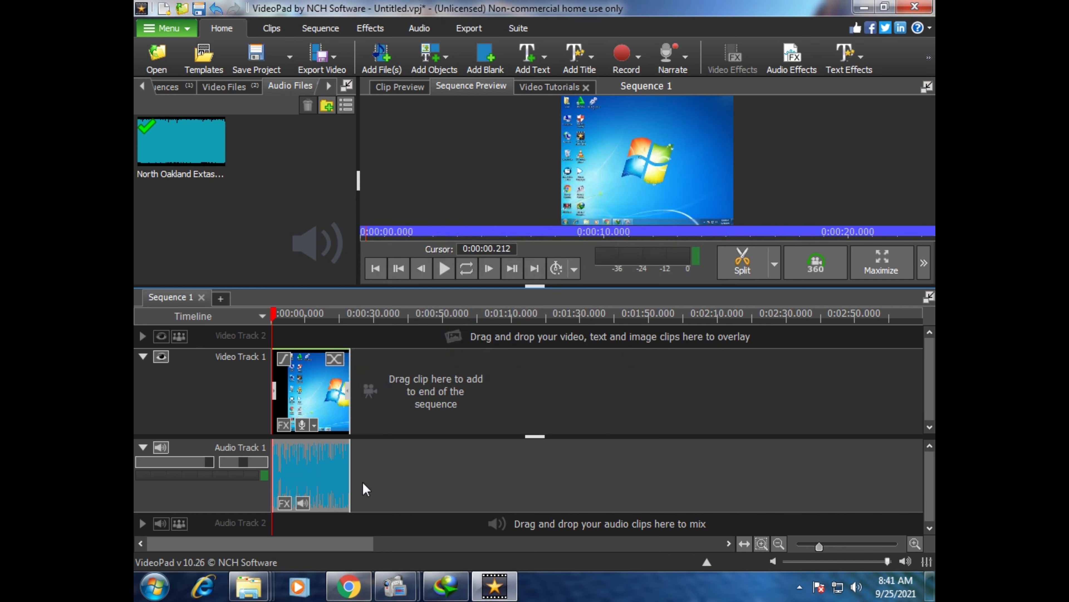
{"action": "left_click", "coordinate": [346, 392]}
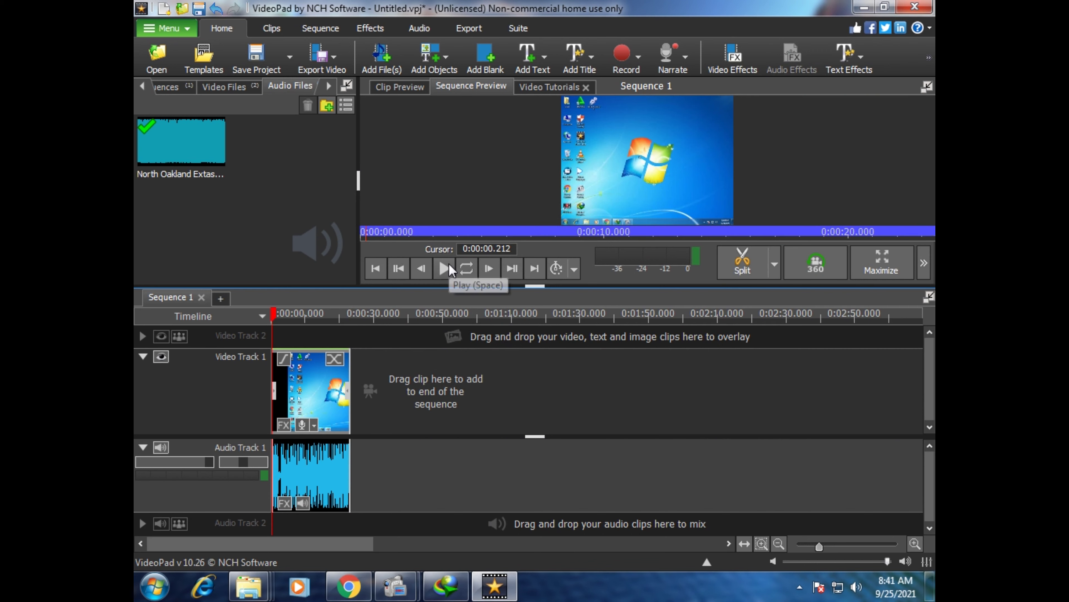
{"action": "left_click", "coordinate": [445, 269]}
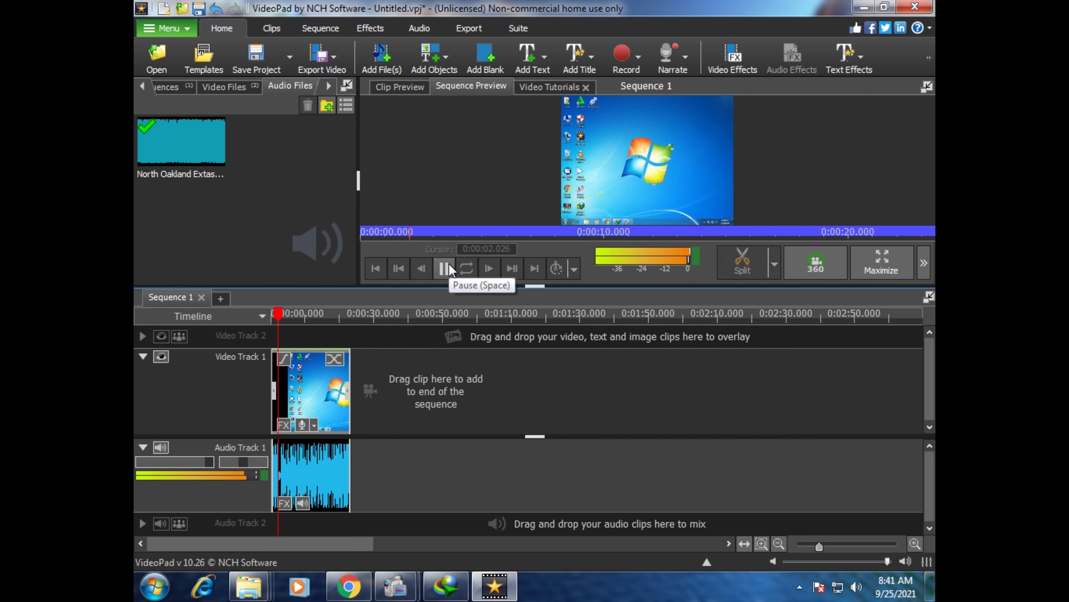
{"action": "left_click", "coordinate": [445, 268]}
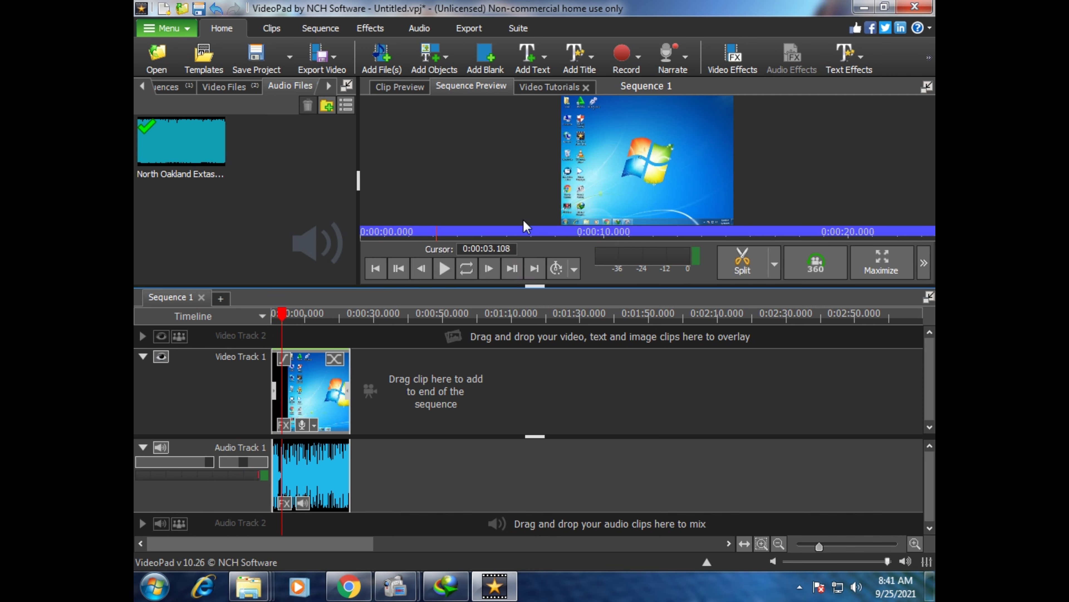
Step: Split the video and music clips at 0:00:13.786
{"action": "left_click_drag", "start_coordinate": [281, 314], "coordinate": [314, 327]}
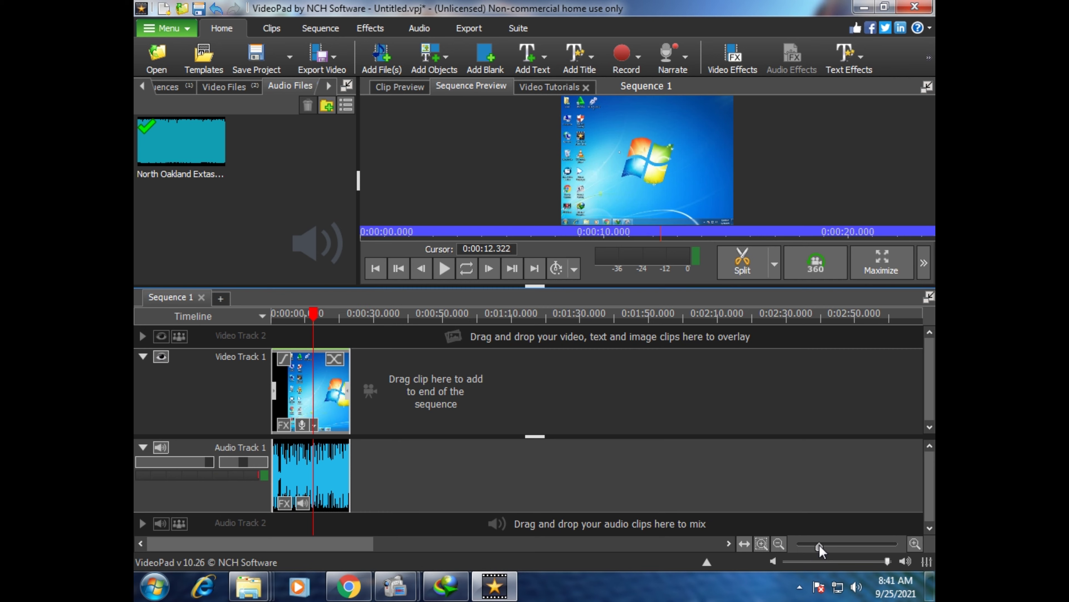
{"action": "left_click_drag", "start_coordinate": [820, 545], "coordinate": [849, 548]}
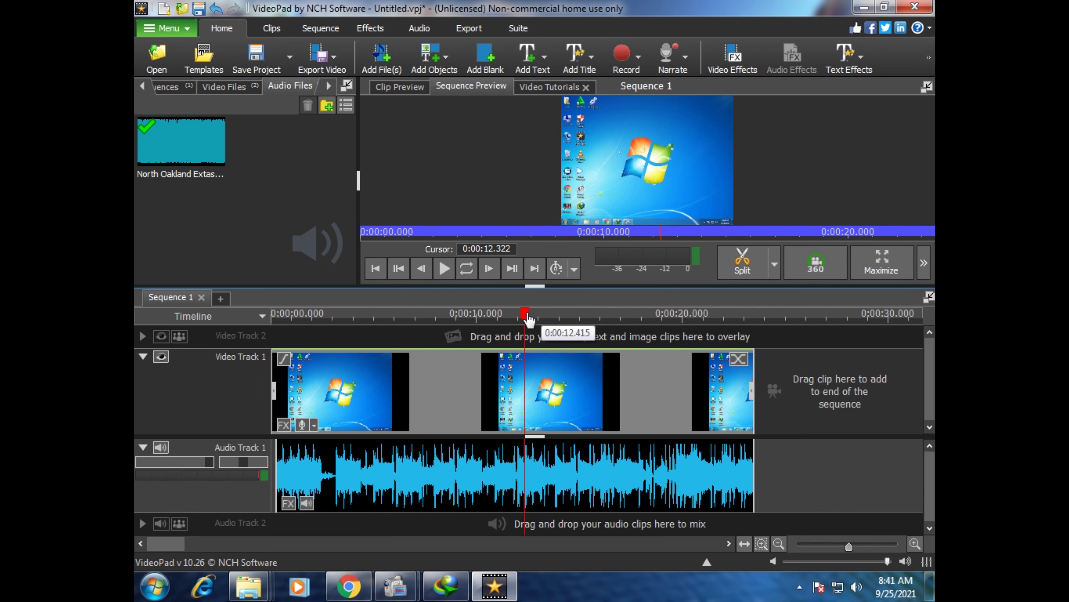
{"action": "left_click_drag", "start_coordinate": [526, 319], "coordinate": [557, 322]}
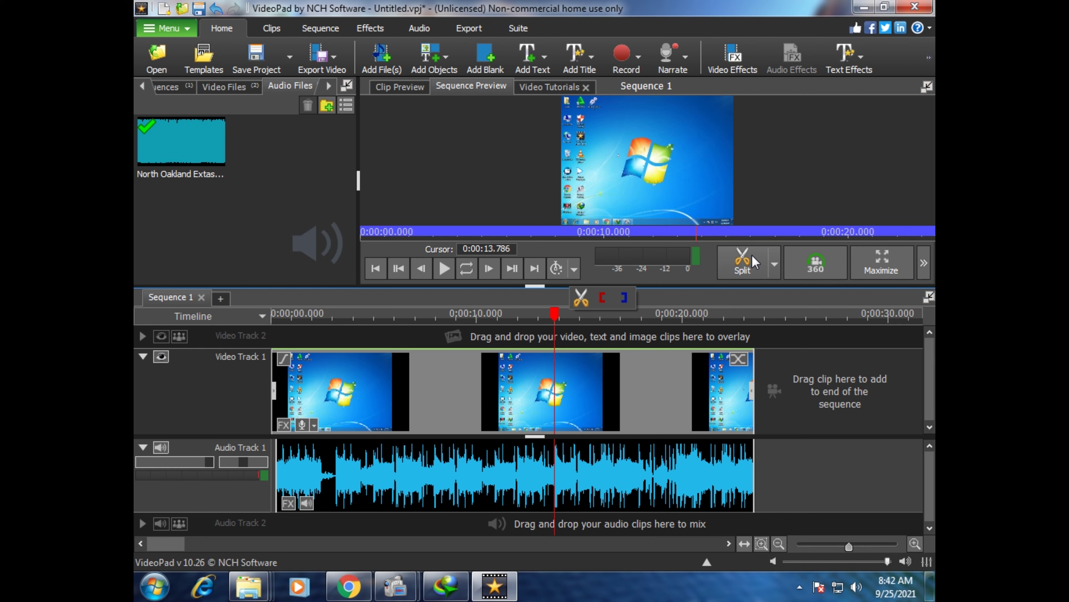
{"action": "left_click", "coordinate": [742, 266]}
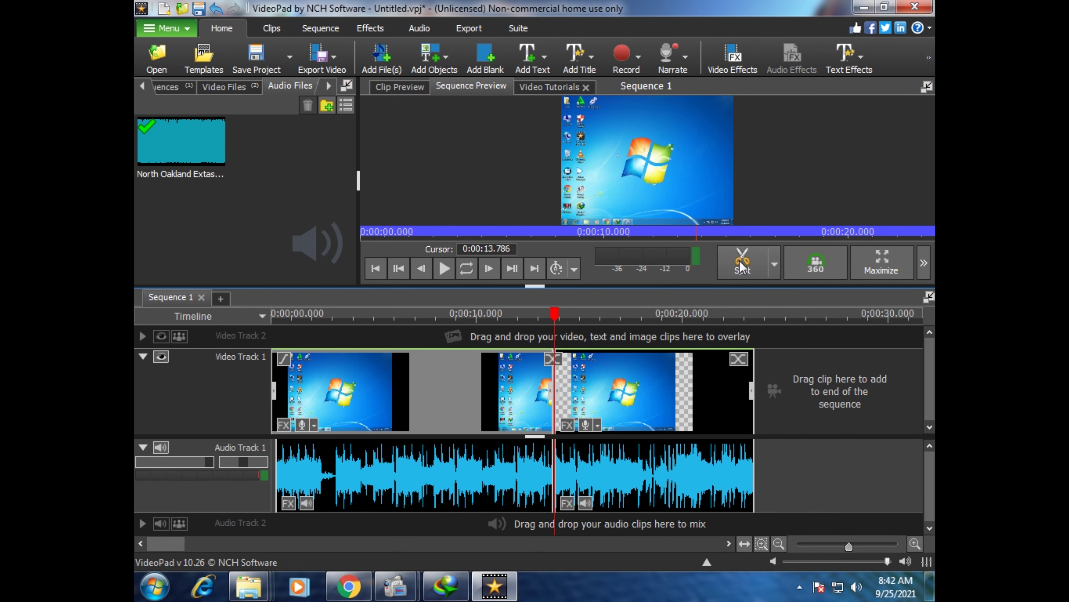
Step: Move the second video and music segments about two seconds later, nudge the first segments slightly later, and rejoin the second segments to them
{"action": "left_click_drag", "start_coordinate": [629, 415], "coordinate": [671, 415]}
{"action": "left_click_drag", "start_coordinate": [619, 480], "coordinate": [663, 490]}
{"action": "left_click_drag", "start_coordinate": [461, 398], "coordinate": [467, 394]}
{"action": "left_click_drag", "start_coordinate": [437, 454], "coordinate": [438, 468]}
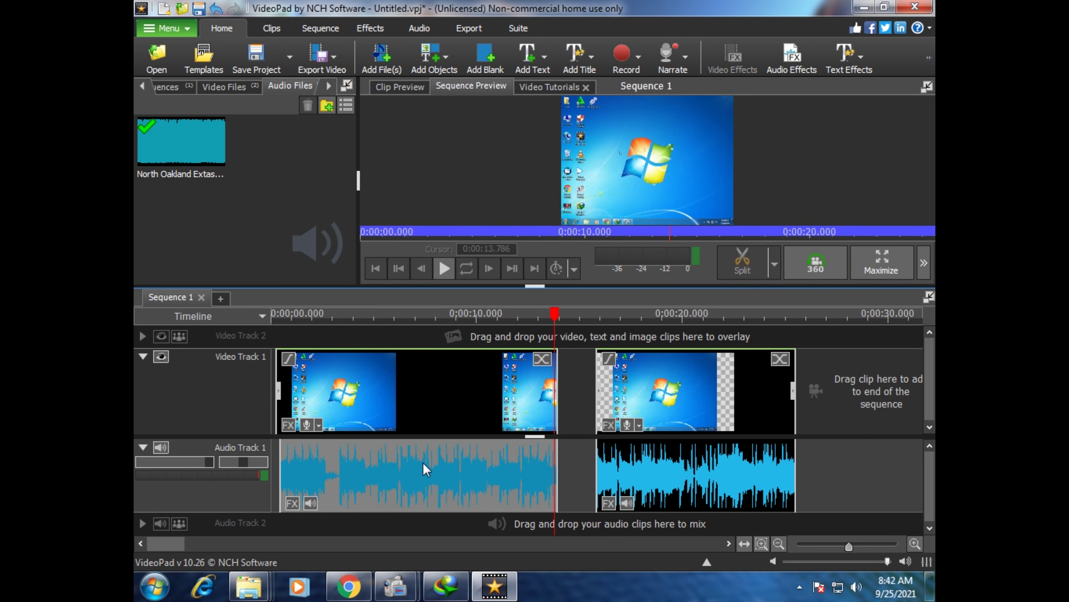
{"action": "left_click_drag", "start_coordinate": [703, 397], "coordinate": [694, 398]}
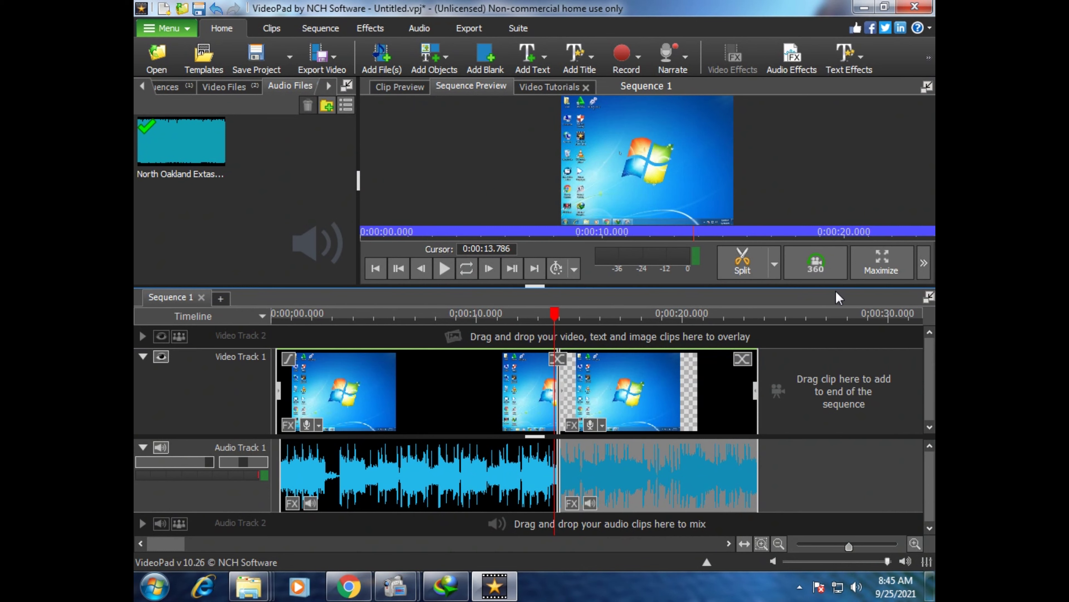
Step: Show the sequence preview in 360 mode, move the playhead to 0:00:15.690, and return the preview to normal mode
{"action": "left_click", "coordinate": [820, 266]}
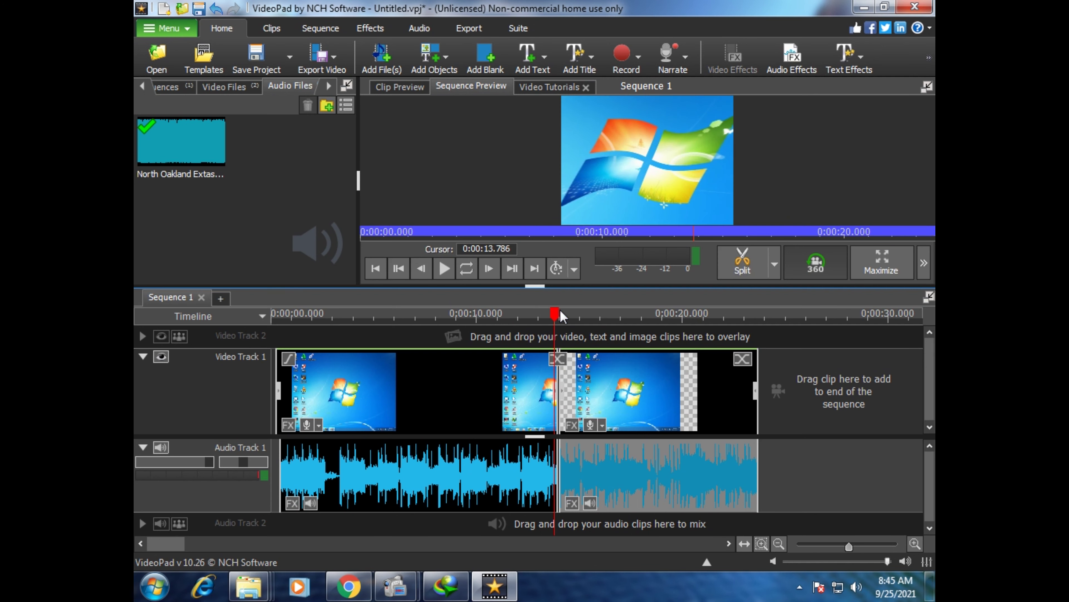
{"action": "left_click_drag", "start_coordinate": [556, 312], "coordinate": [595, 320]}
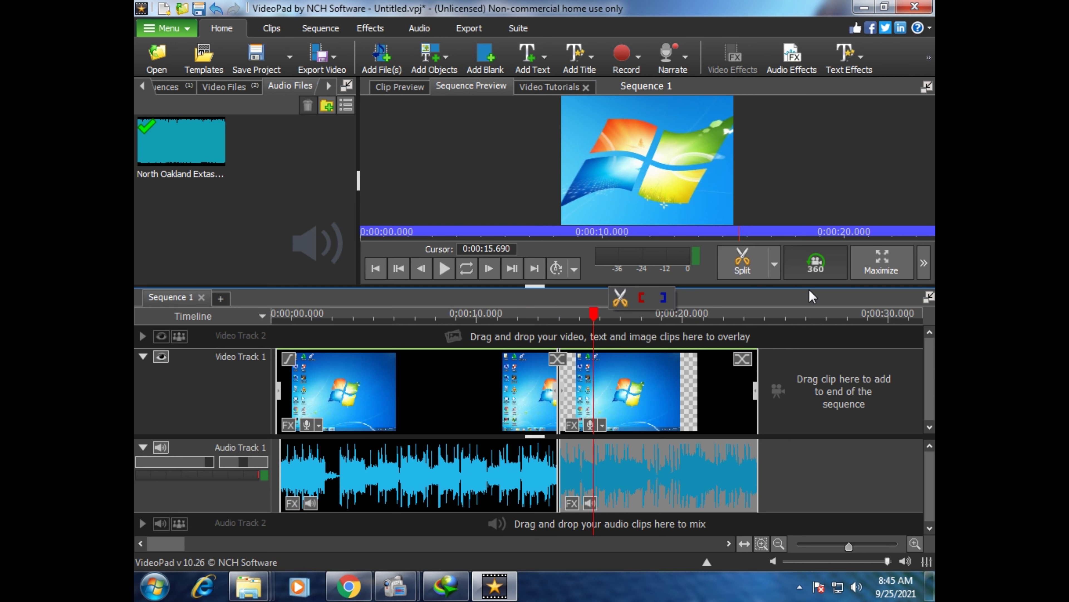
{"action": "left_click", "coordinate": [809, 267]}
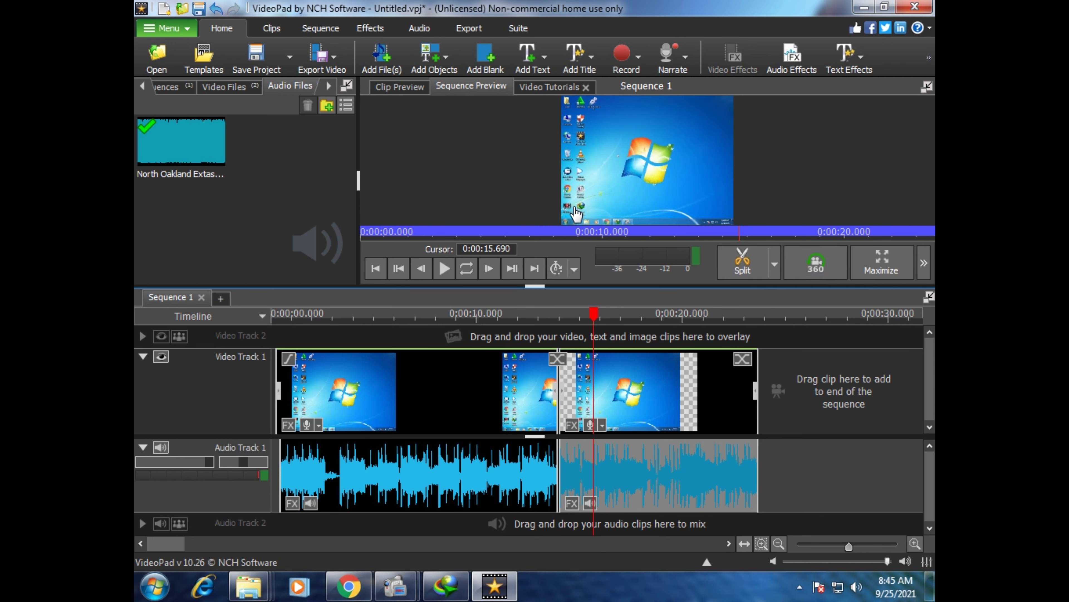
Step: Set the playhead to 0:00:15.233 and maximize the sequence preview to full screen with its playback controls shown
{"action": "mouse_move", "coordinate": [595, 322]}
{"action": "left_mouse_down"}
{"action": "mouse_move", "coordinate": [569, 327]}
{"action": "mouse_move", "coordinate": [584, 325]}
{"action": "left_mouse_up"}
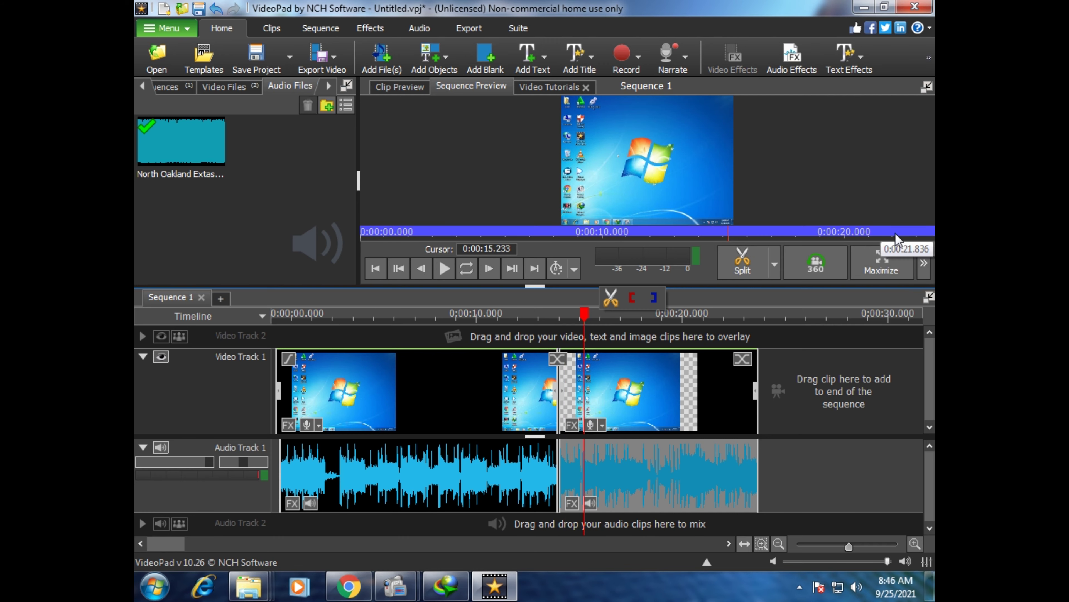
{"action": "left_click", "coordinate": [881, 257]}
{"action": "left_click", "coordinate": [880, 259]}
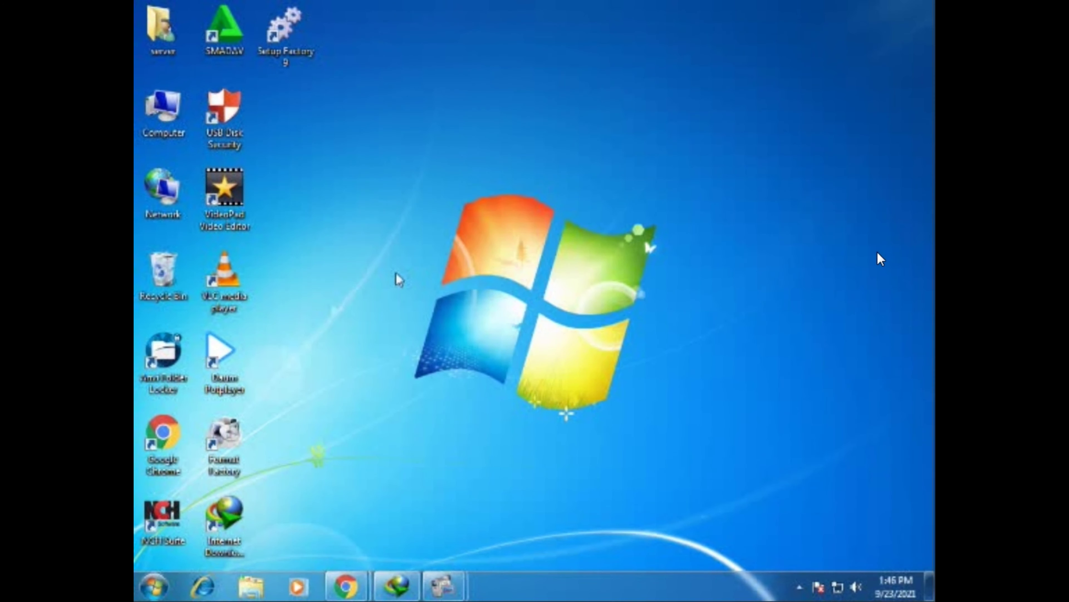
{"action": "left_click", "coordinate": [485, 509]}
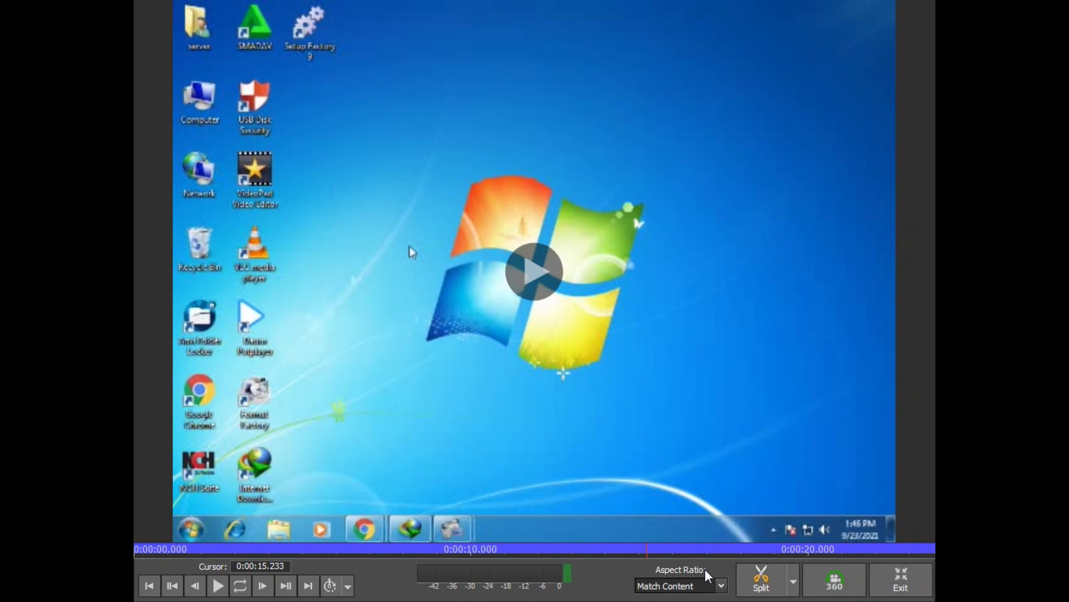
Step: Try the Match Monitor, 16:9 and 4:3 aspect ratios on the sequence
{"action": "left_click", "coordinate": [721, 585]}
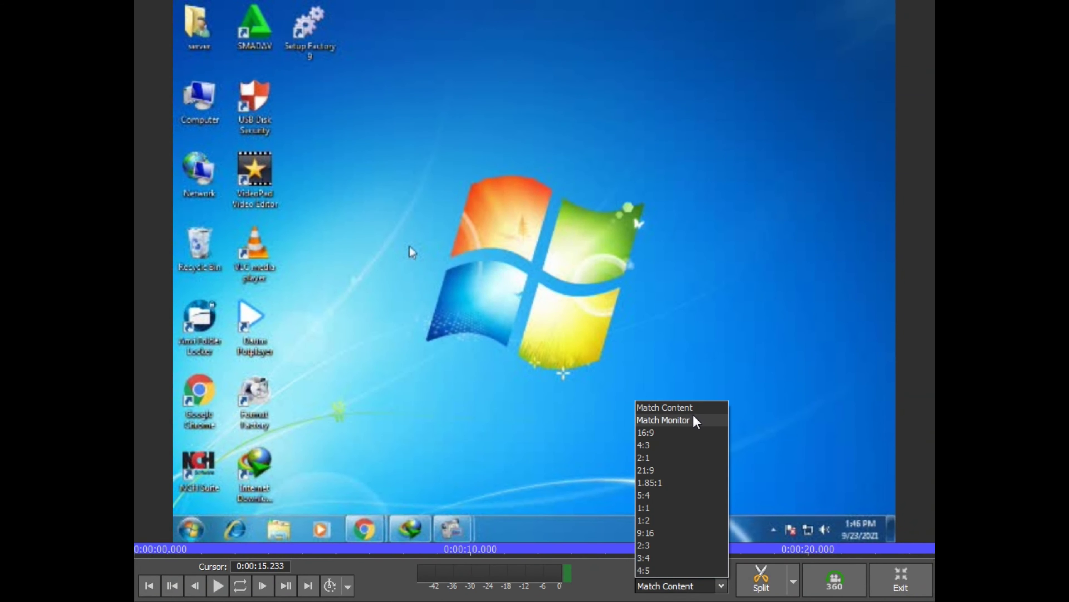
{"action": "left_click", "coordinate": [692, 419]}
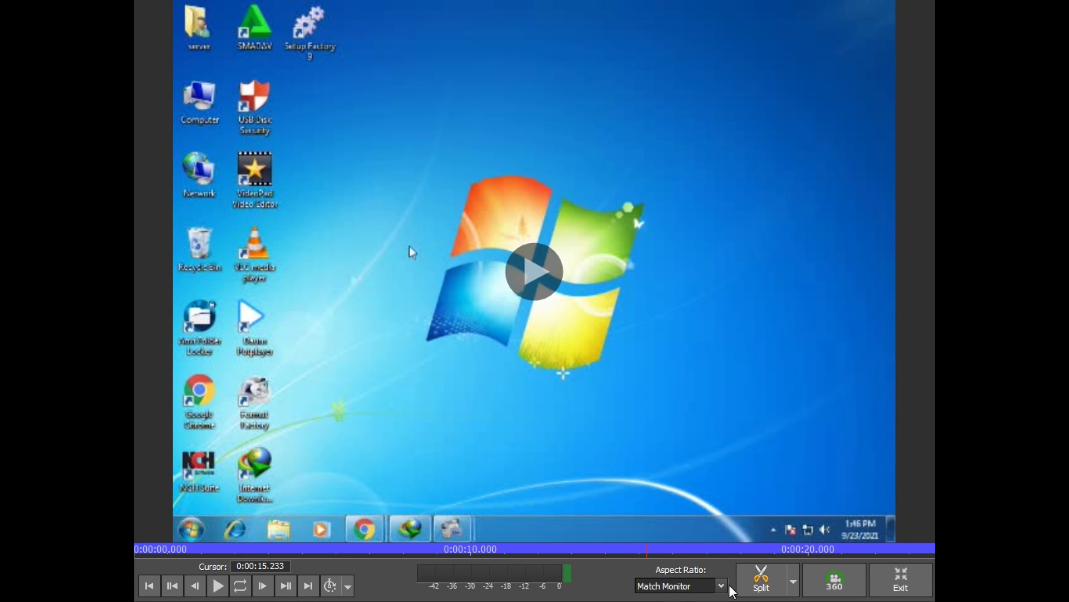
{"action": "left_click", "coordinate": [720, 586]}
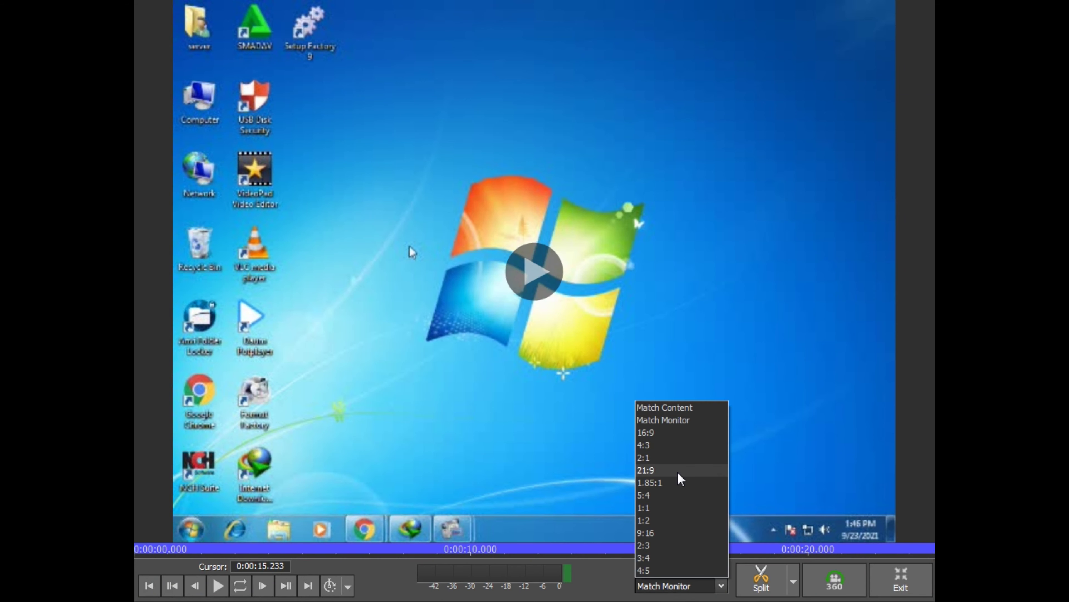
{"action": "left_click", "coordinate": [644, 433]}
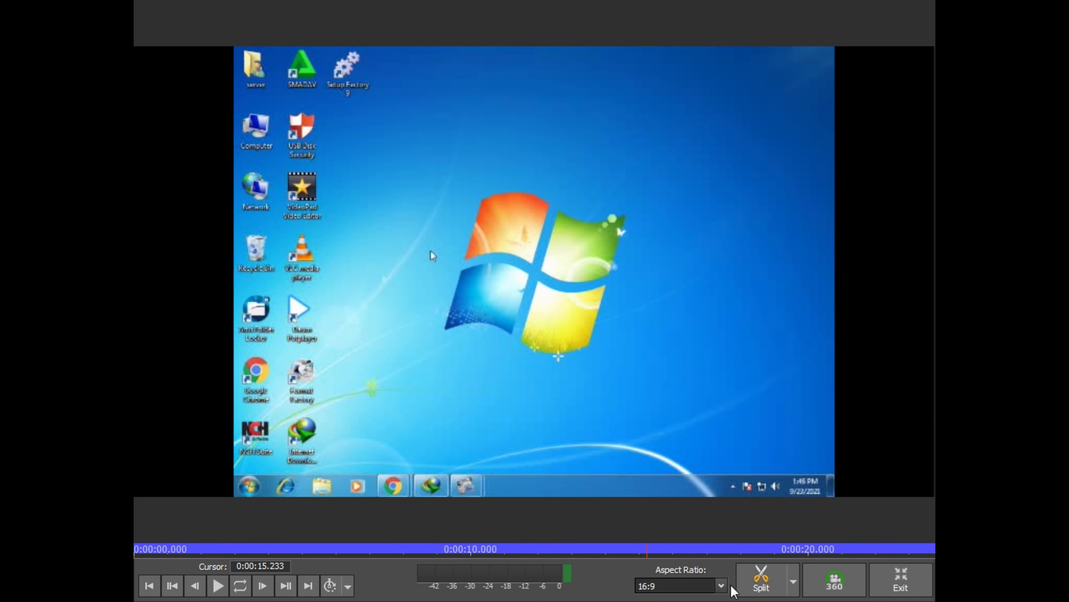
{"action": "left_click", "coordinate": [721, 585]}
{"action": "left_click", "coordinate": [664, 446]}
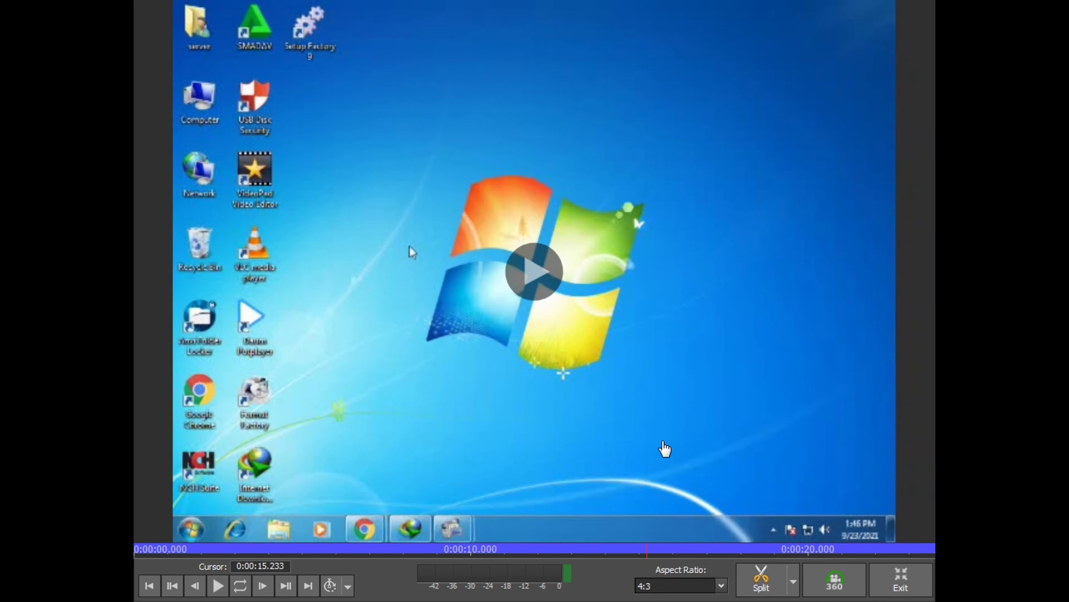
Step: Try the 2:1 aspect ratio and set the sequence's aspect ratio to 21:9
{"action": "left_click", "coordinate": [721, 586]}
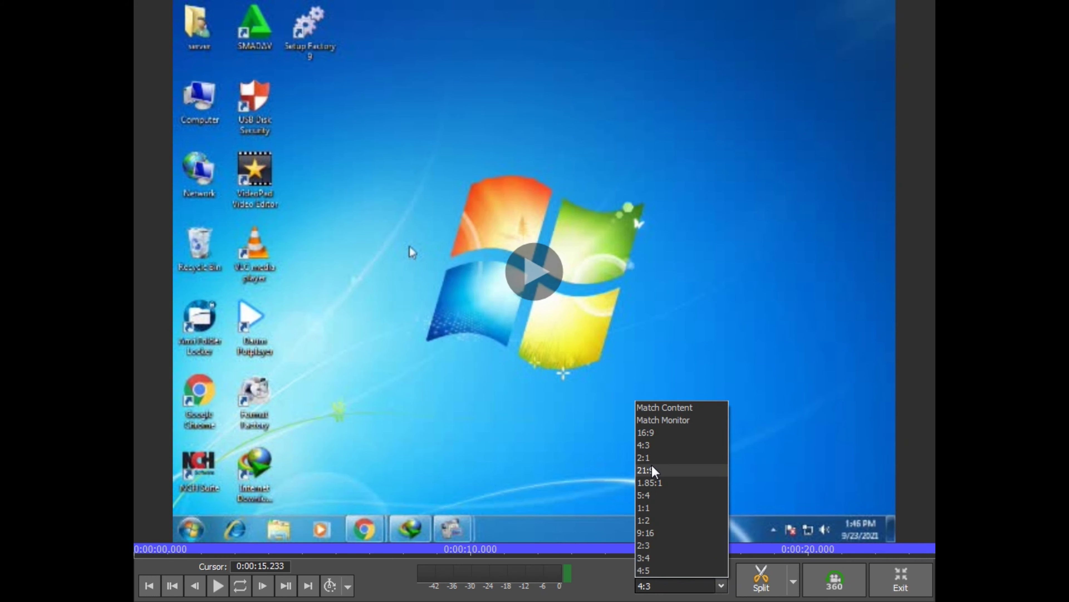
{"action": "left_click", "coordinate": [644, 457]}
{"action": "left_click", "coordinate": [718, 585]}
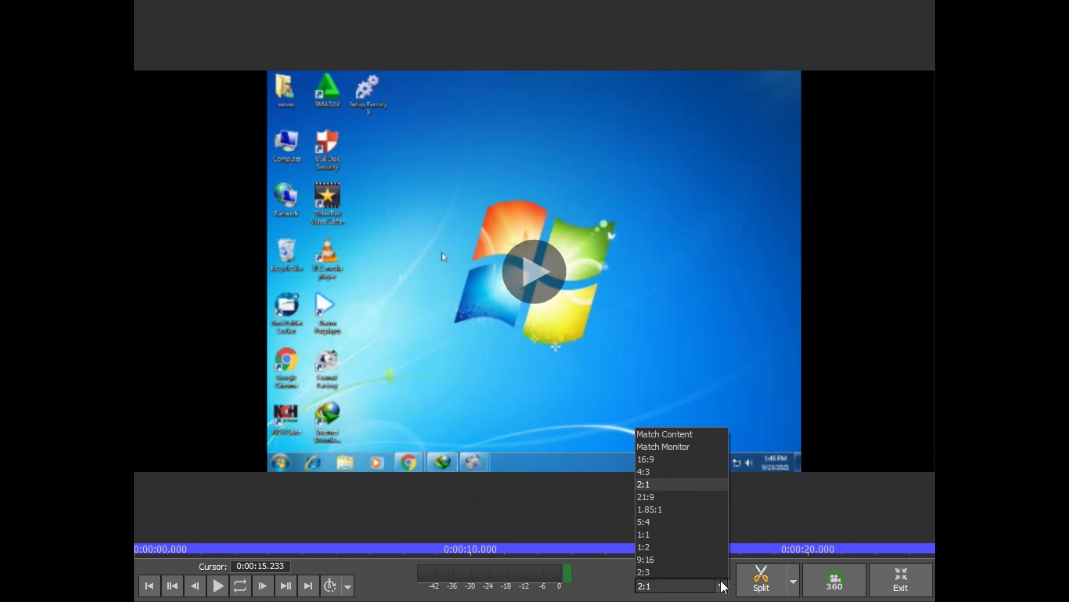
{"action": "left_click", "coordinate": [663, 475]}
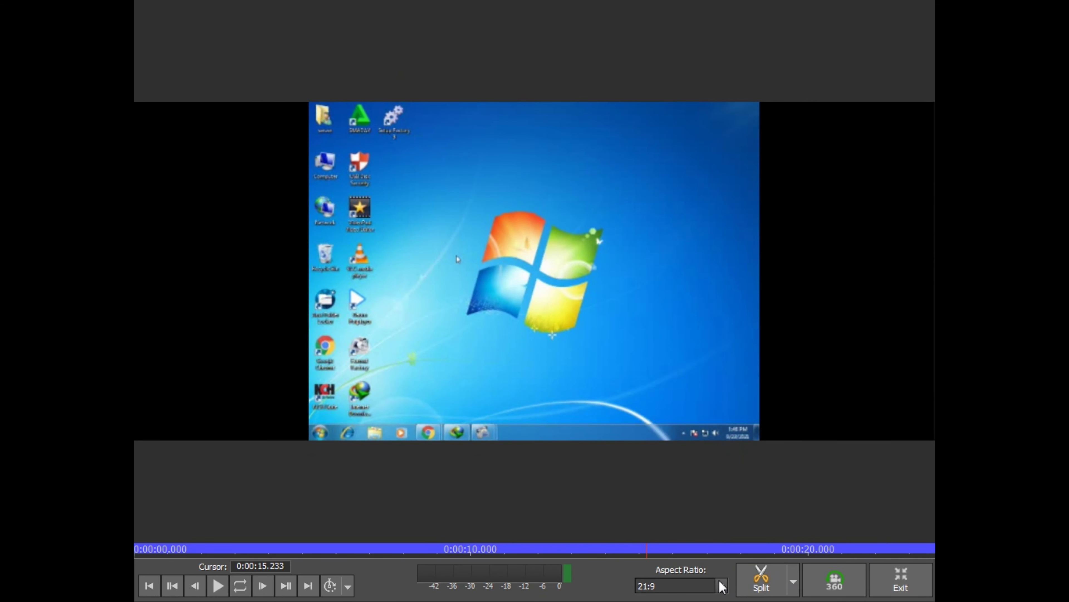
{"action": "left_click", "coordinate": [720, 586]}
{"action": "left_click", "coordinate": [671, 474]}
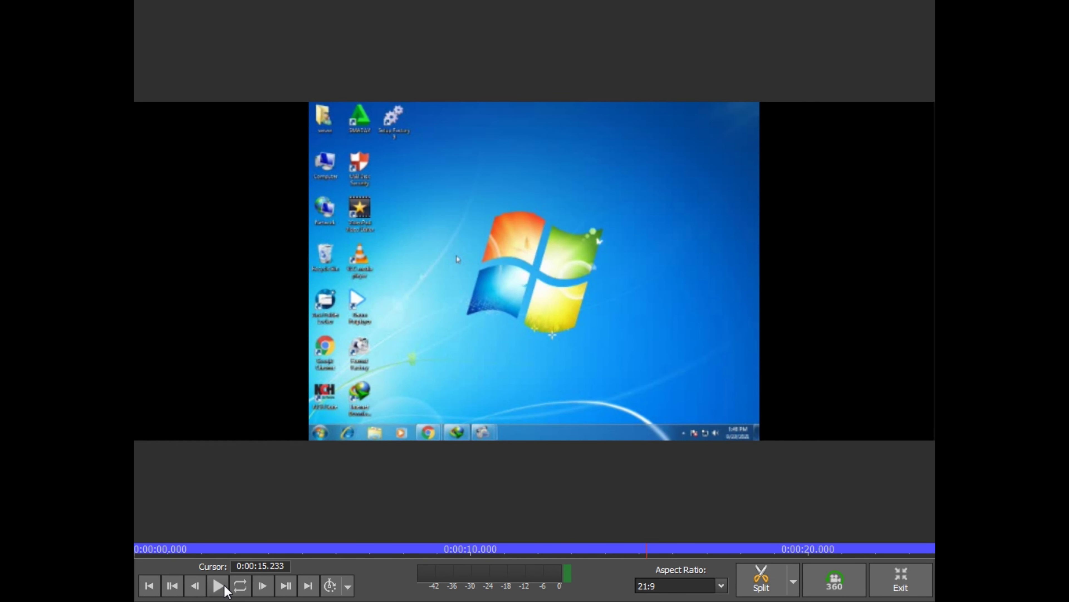
Step: Play the sequence in the full-screen preview, pause it after about a second, and exit full screen
{"action": "left_click", "coordinate": [218, 588]}
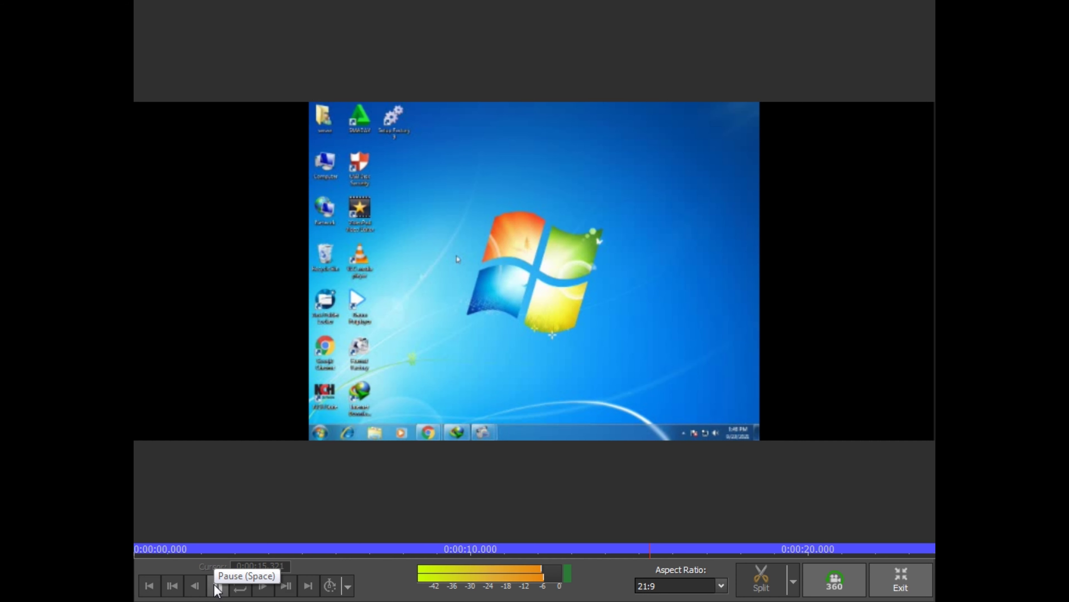
{"action": "left_click", "coordinate": [217, 587]}
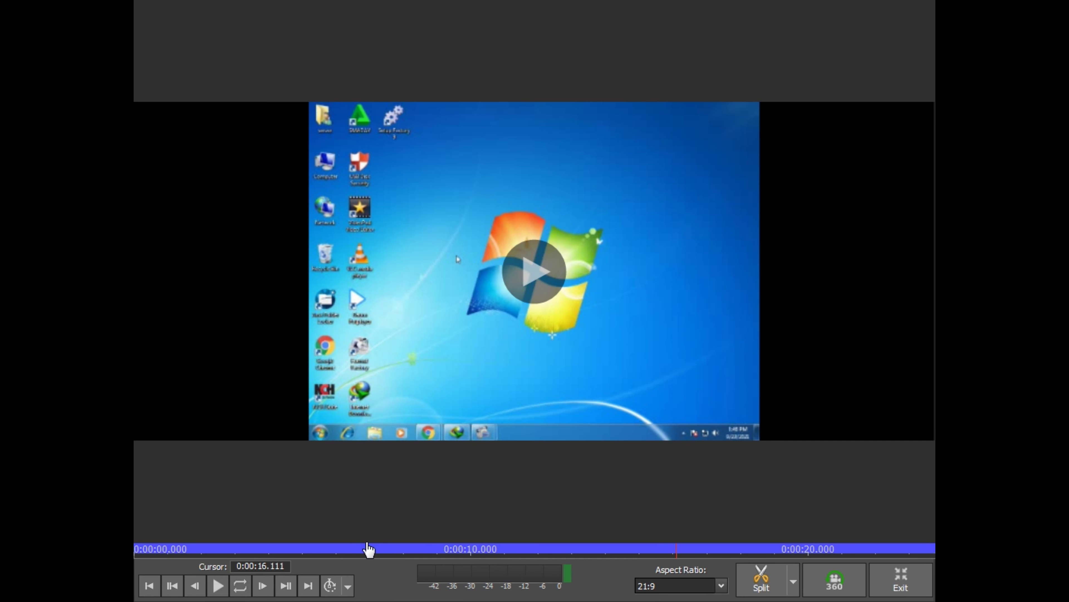
{"action": "left_click", "coordinate": [895, 580]}
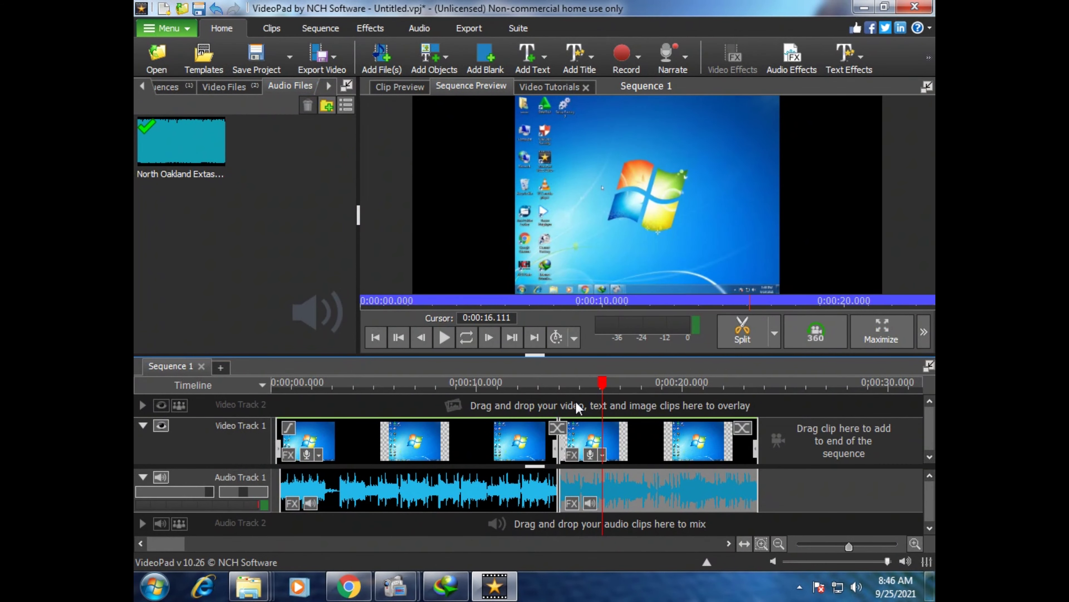
Step: Move the playhead to 0:00:09.521 and start exporting the sequence as a video file, postponing the purchase
{"action": "left_click_drag", "start_coordinate": [608, 388], "coordinate": [466, 420]}
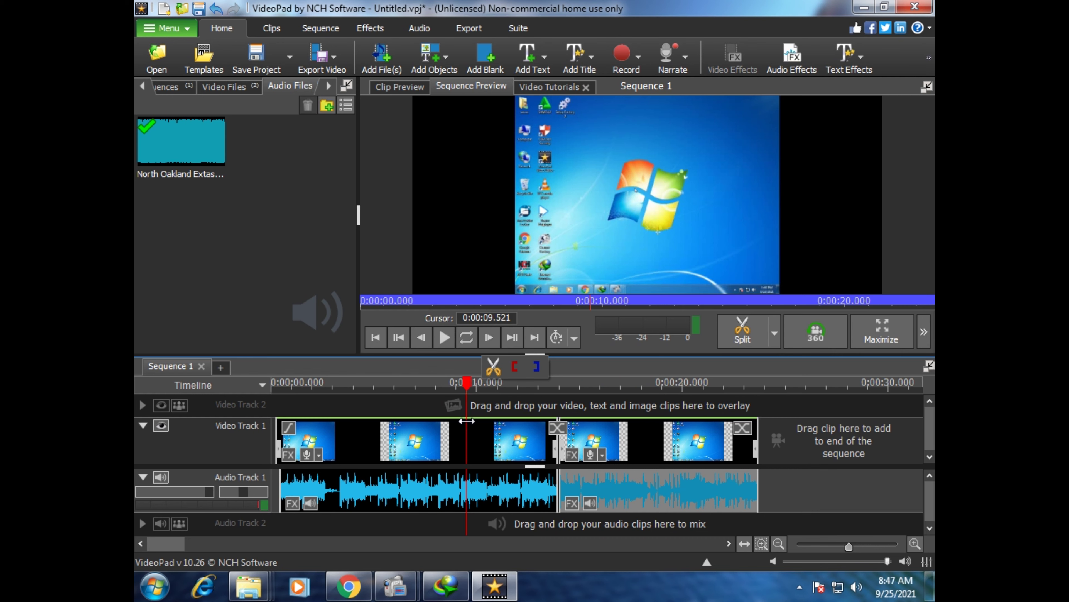
{"action": "left_click", "coordinate": [336, 60]}
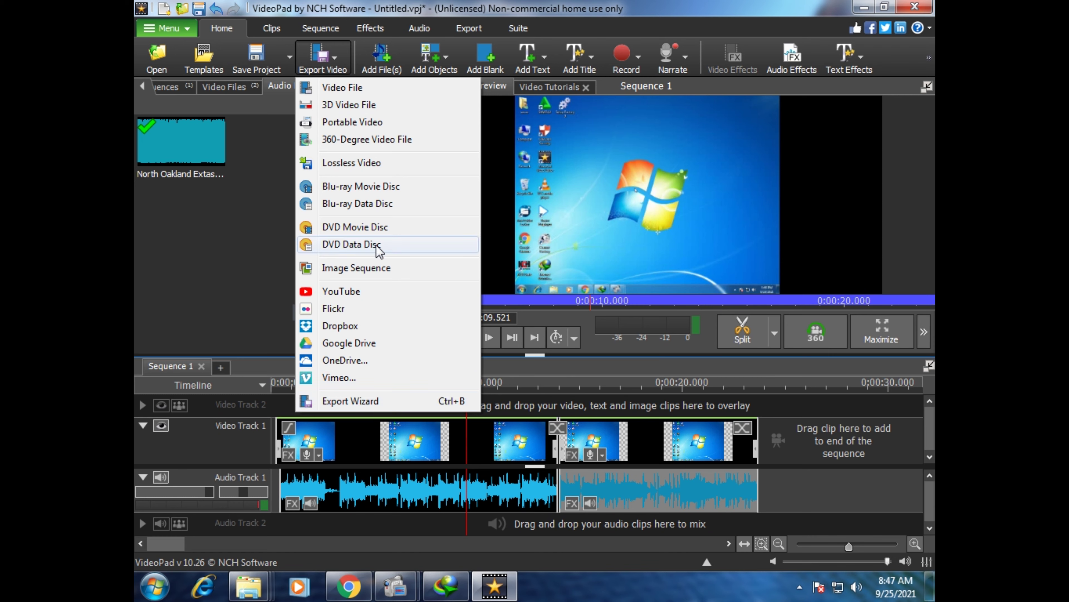
{"action": "left_click", "coordinate": [375, 93]}
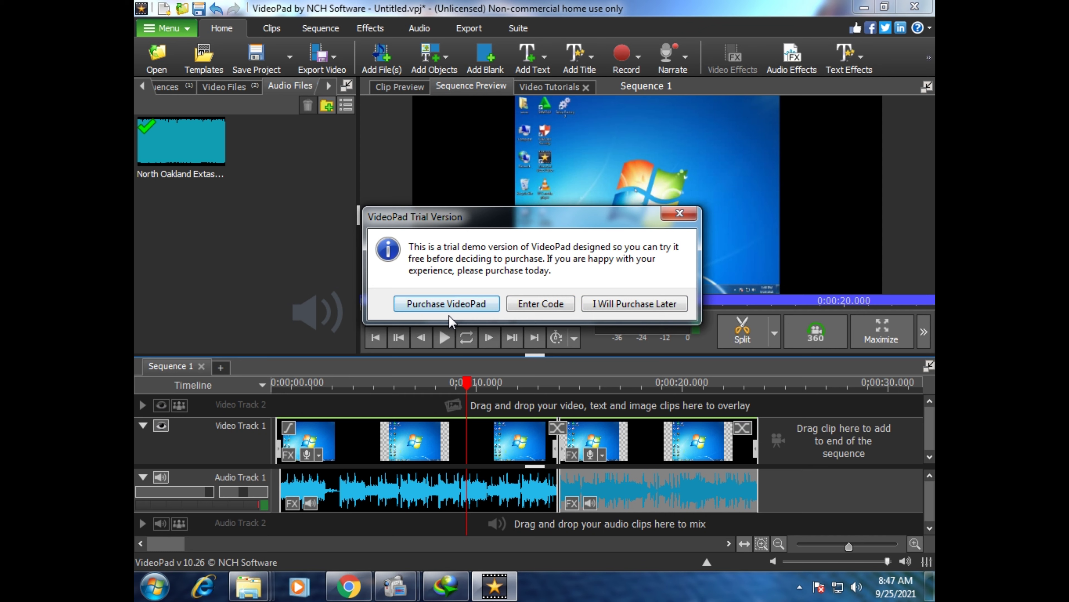
{"action": "left_click", "coordinate": [612, 304]}
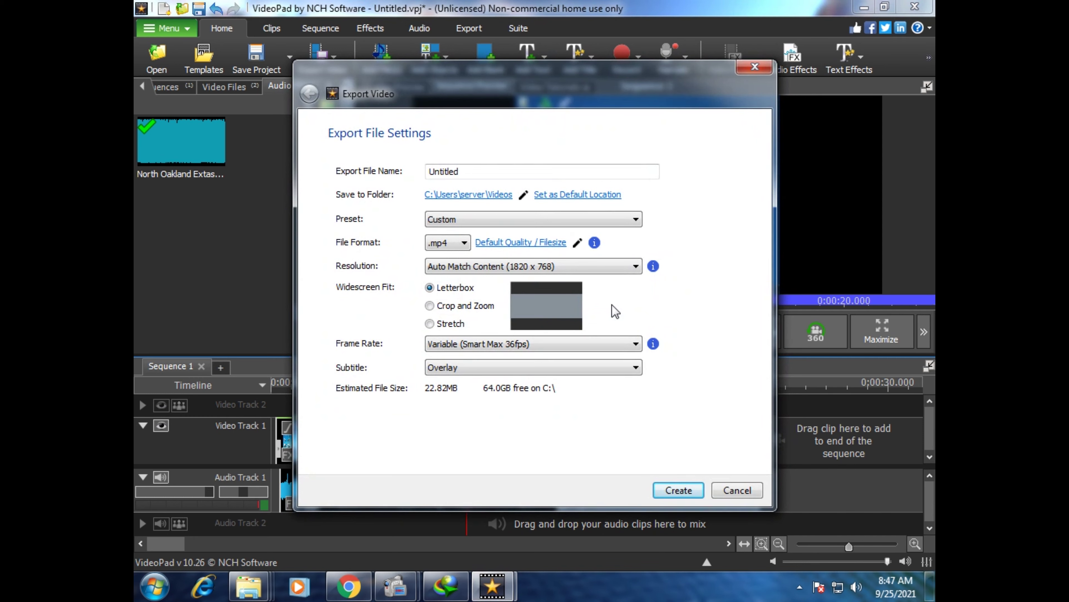
Step: Name the export file "videpso"
{"action": "left_click_drag", "start_coordinate": [468, 171], "coordinate": [422, 172]}
{"action": "type", "text": "vid"}
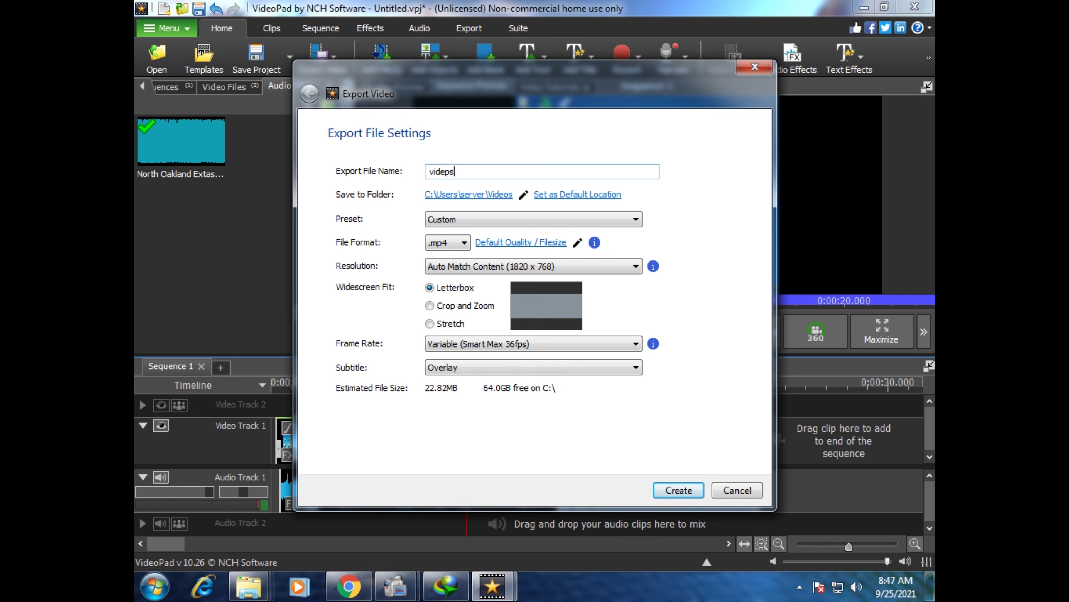
{"action": "type", "text": "epso"}
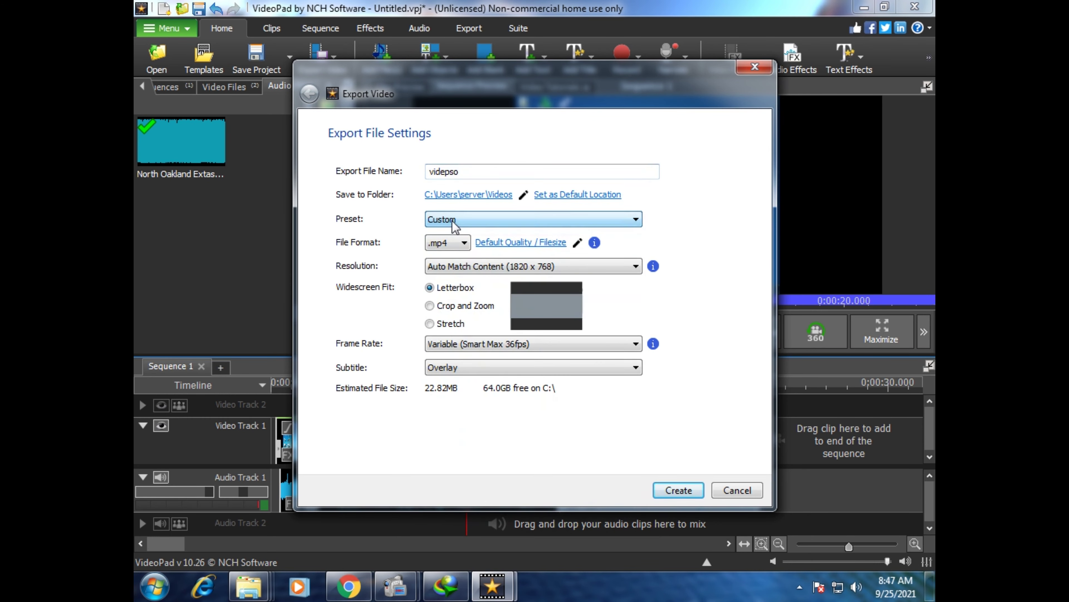
{"action": "left_click", "coordinate": [692, 198]}
Step: Look through the available export presets and resolutions, and set the widescreen fit to Stretch
{"action": "left_click", "coordinate": [509, 225]}
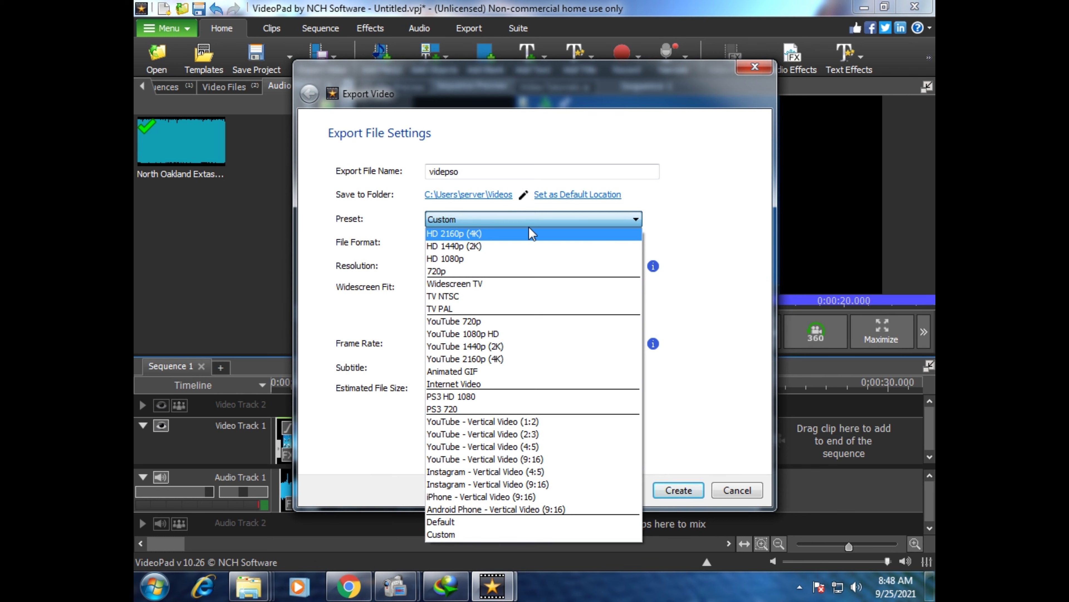
{"action": "left_click", "coordinate": [557, 220]}
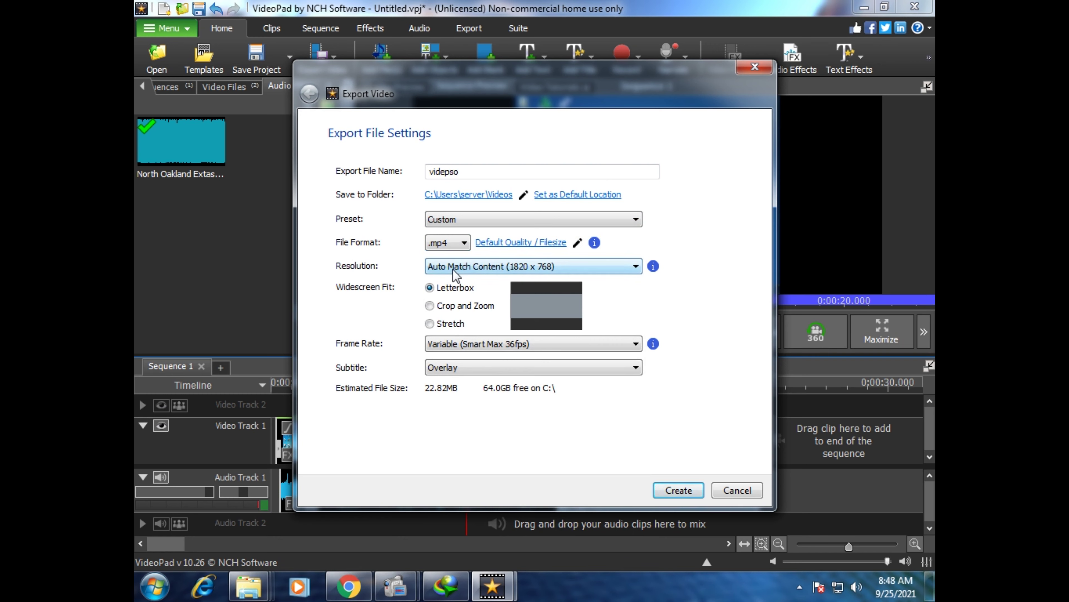
{"action": "left_click", "coordinate": [454, 270]}
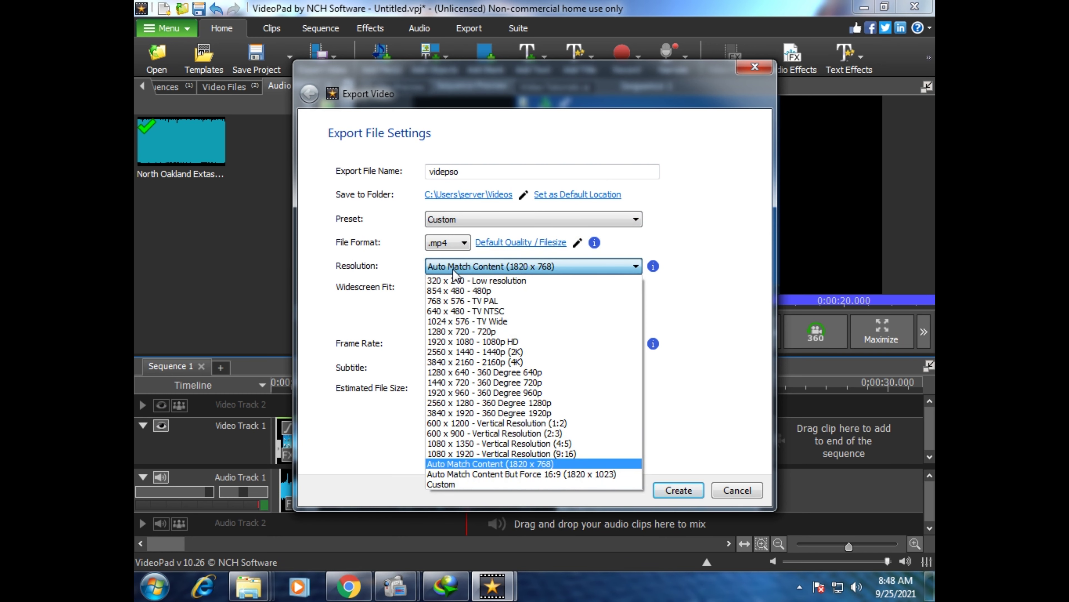
{"action": "left_click", "coordinate": [453, 270]}
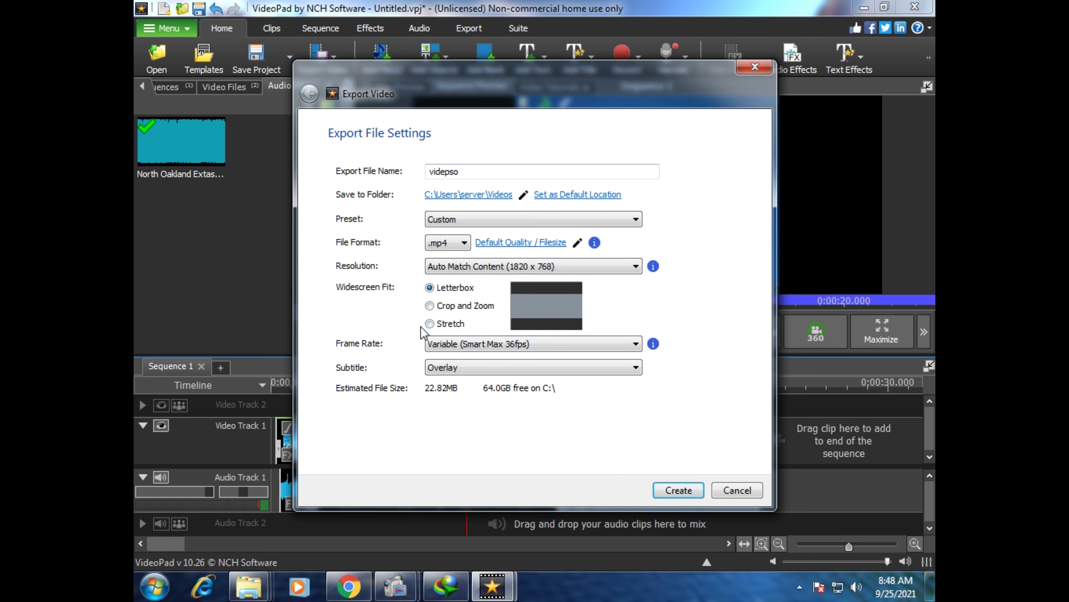
{"action": "left_click", "coordinate": [432, 327]}
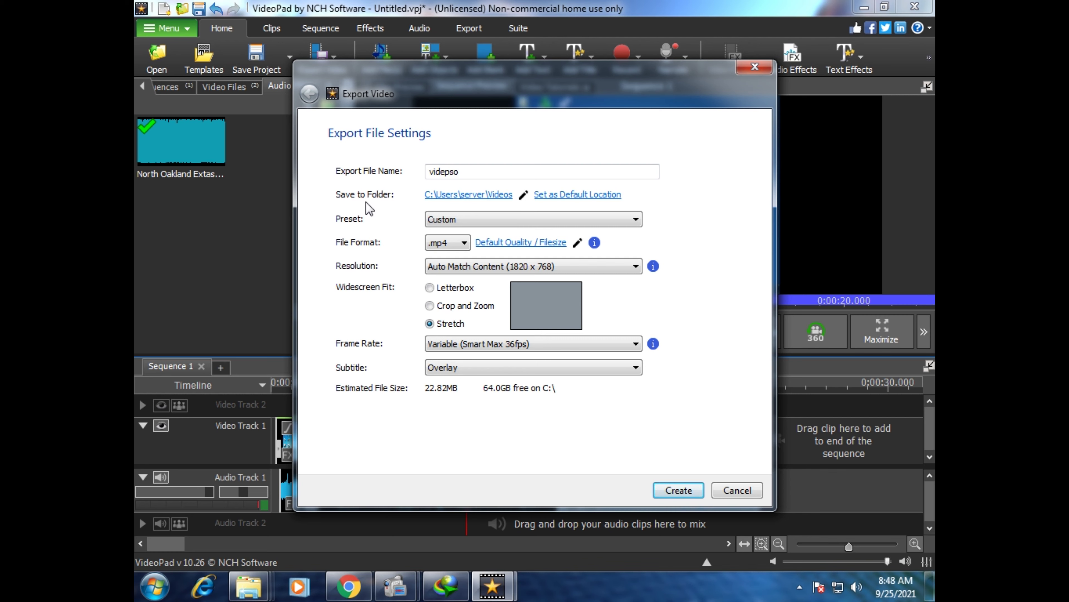
Step: Set the export's save folder to G:\youtube and create the video file
{"action": "left_click", "coordinate": [543, 195]}
{"action": "left_click", "coordinate": [523, 195]}
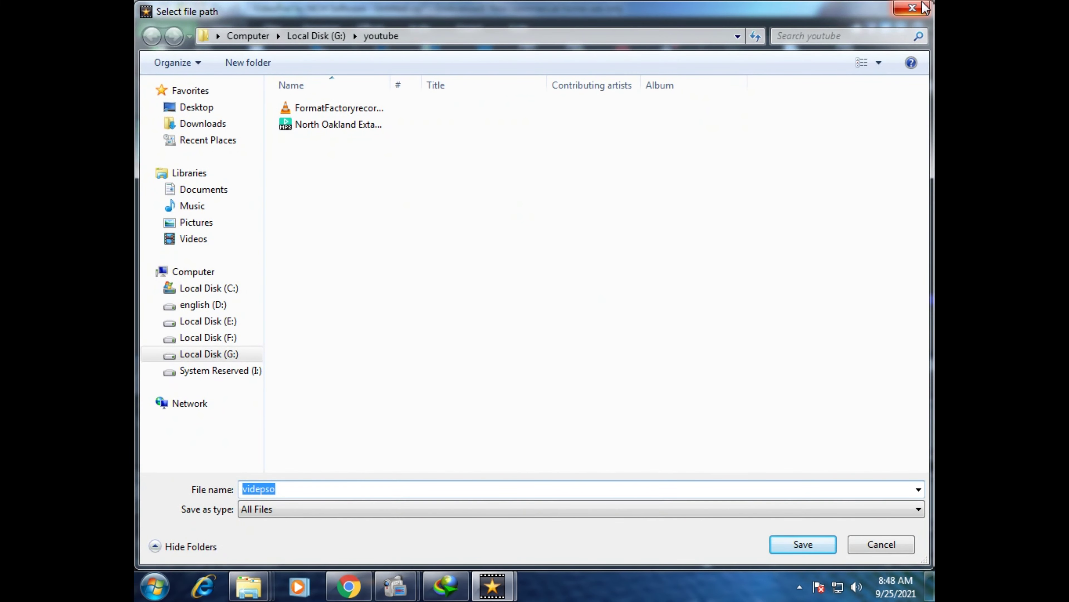
{"action": "left_click", "coordinate": [913, 7]}
{"action": "left_click", "coordinate": [524, 194]}
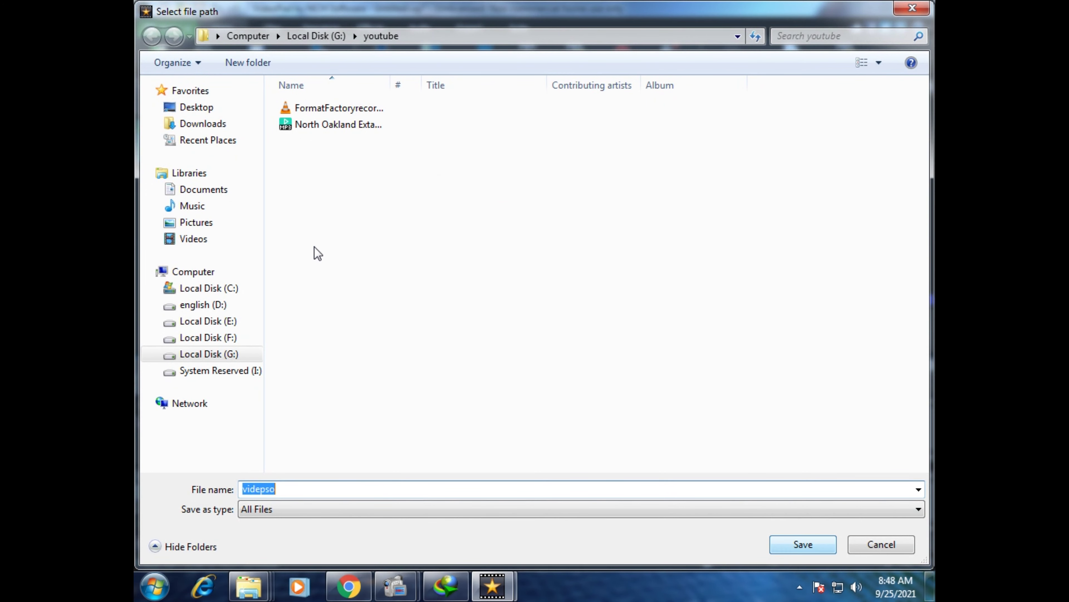
{"action": "left_click", "coordinate": [807, 546]}
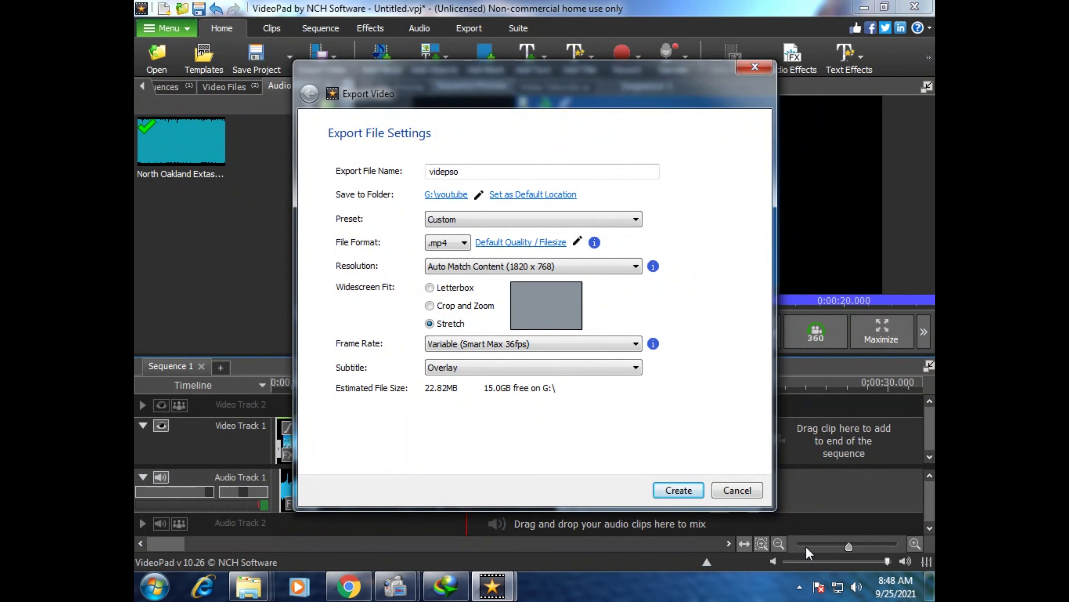
{"action": "left_click", "coordinate": [678, 489]}
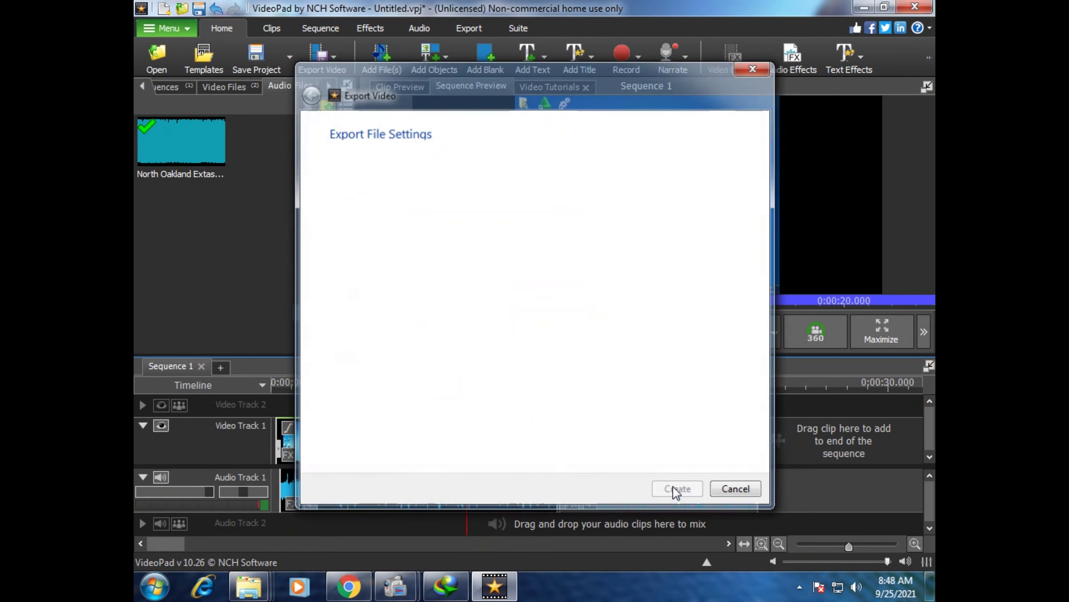